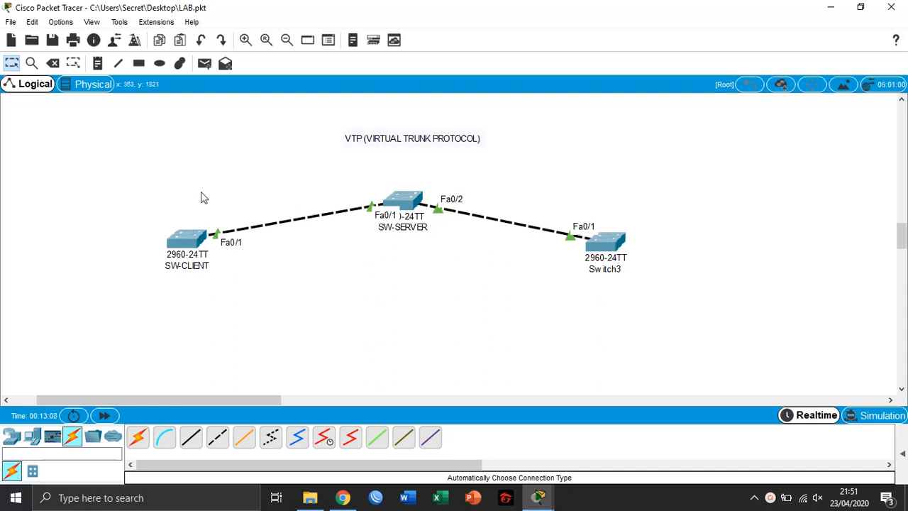
# Add a text note reading "vlan 10" below SW-SERVER
pyautogui.click(93, 65)
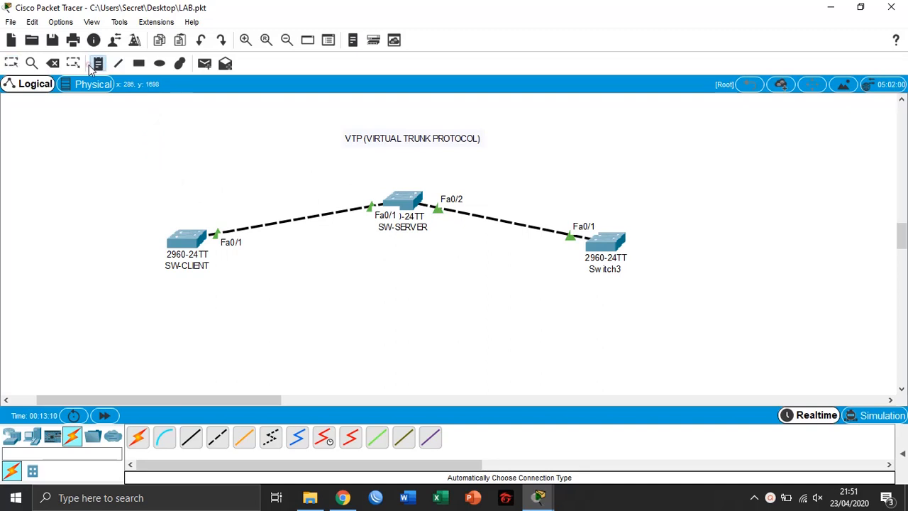
pyautogui.click(386, 243)
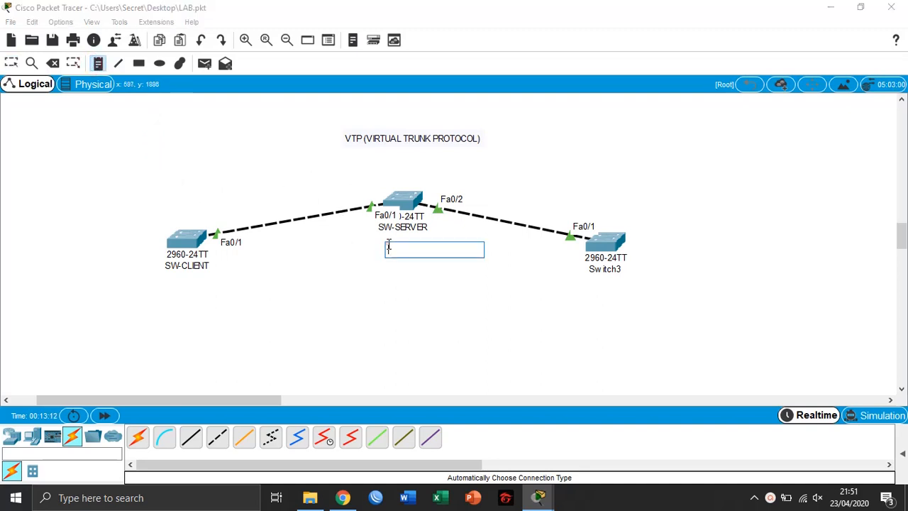
pyautogui.write('vlan 10')
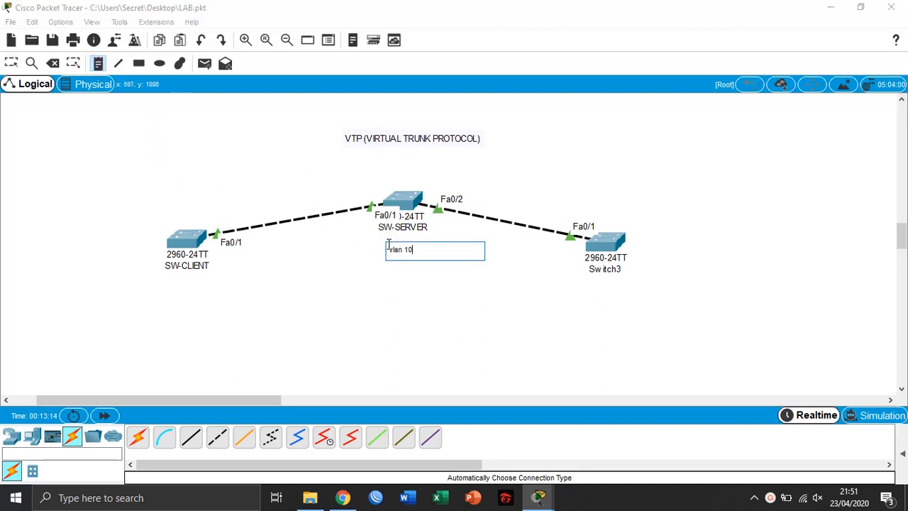
pyautogui.click(99, 65)
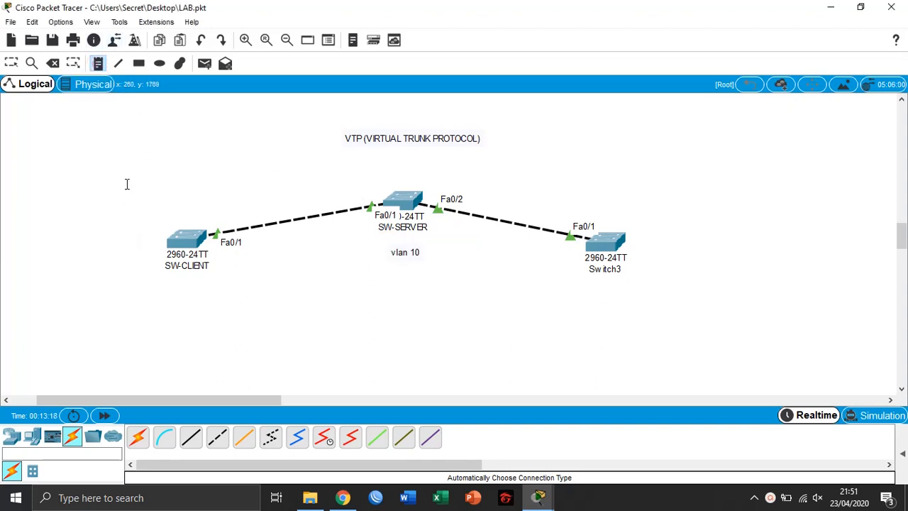
# Add a "vlan 10" text note below SW-CLIENT
pyautogui.click(153, 280)
pyautogui.write('vlan 10')
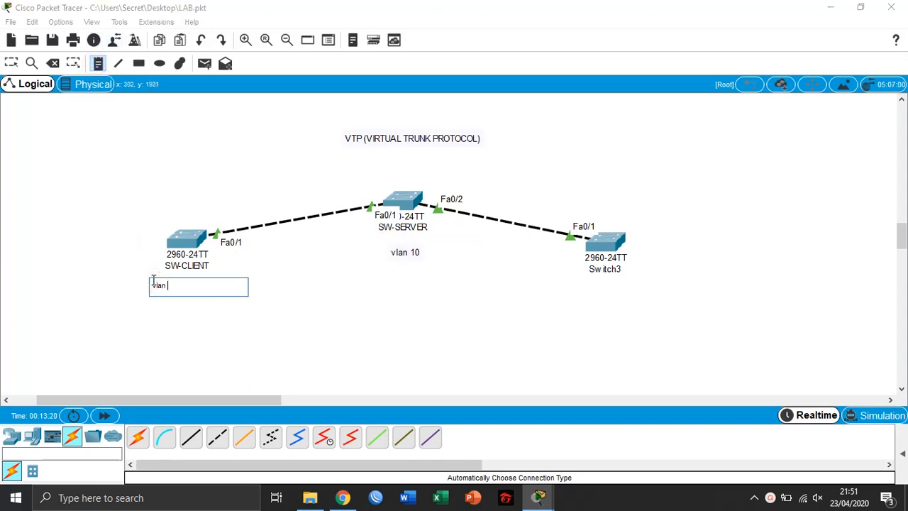
pyautogui.click(12, 63)
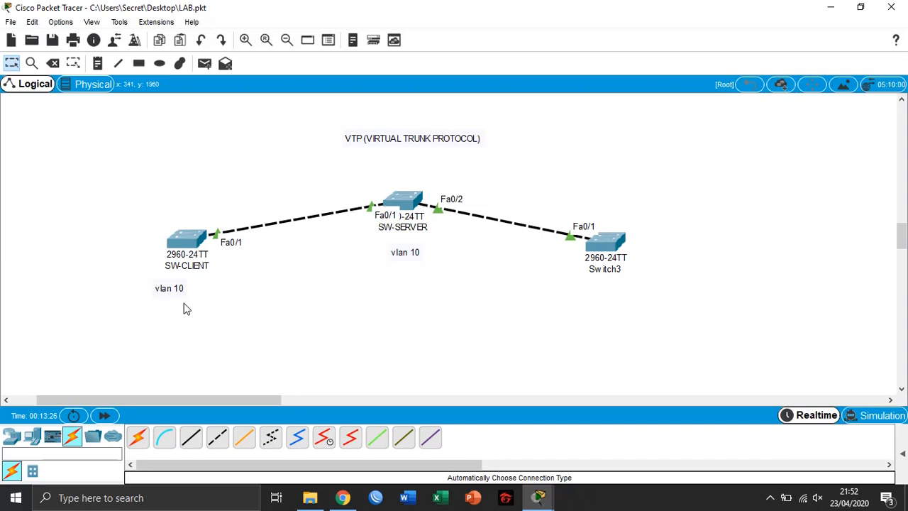
# Delete both vlan 10 notes from the workspace
pyautogui.click(60, 64)
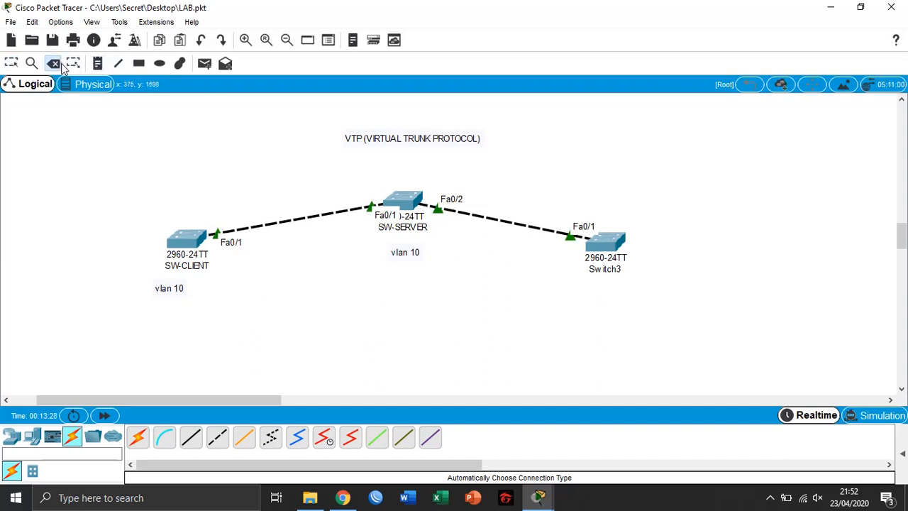
pyautogui.click(168, 287)
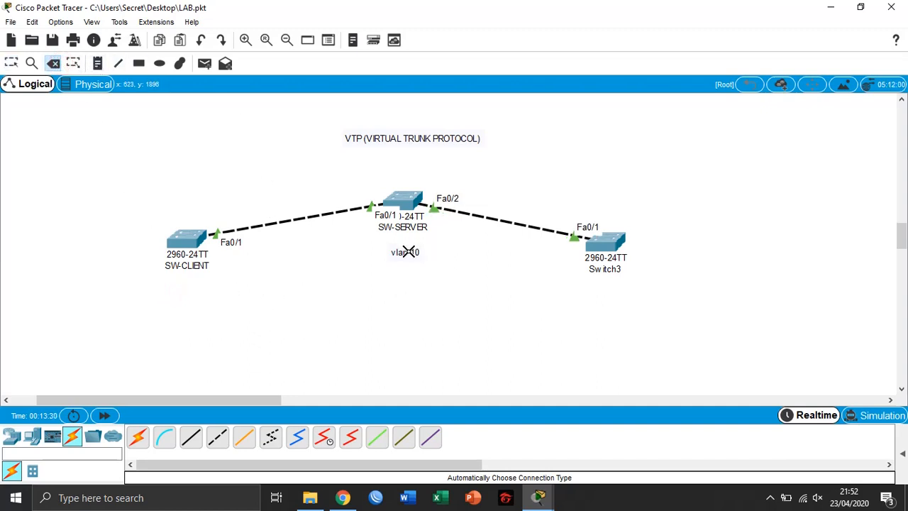
pyautogui.click(408, 251)
pyautogui.click(11, 63)
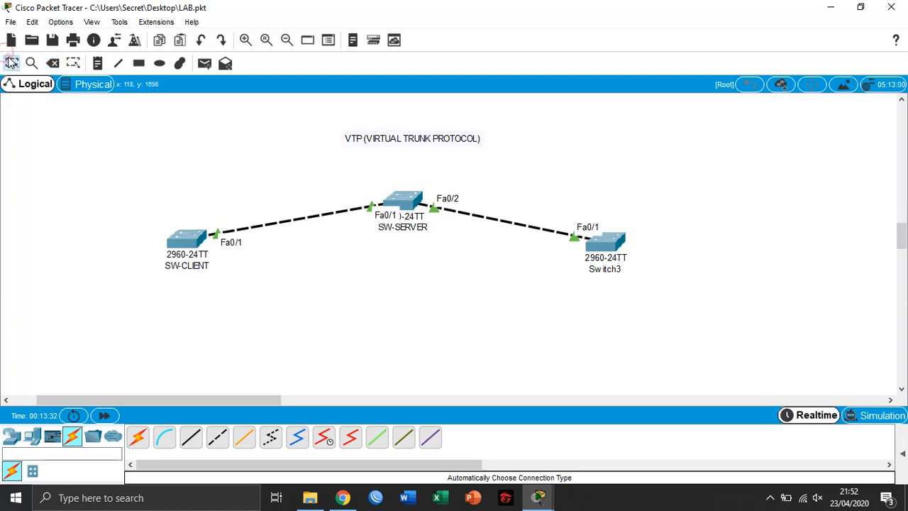
# Rearrange the switches into a triangle with SW-SERVER on top and the other two switches below on either side
pyautogui.moveTo(189, 241); pyautogui.dragTo(176, 181)
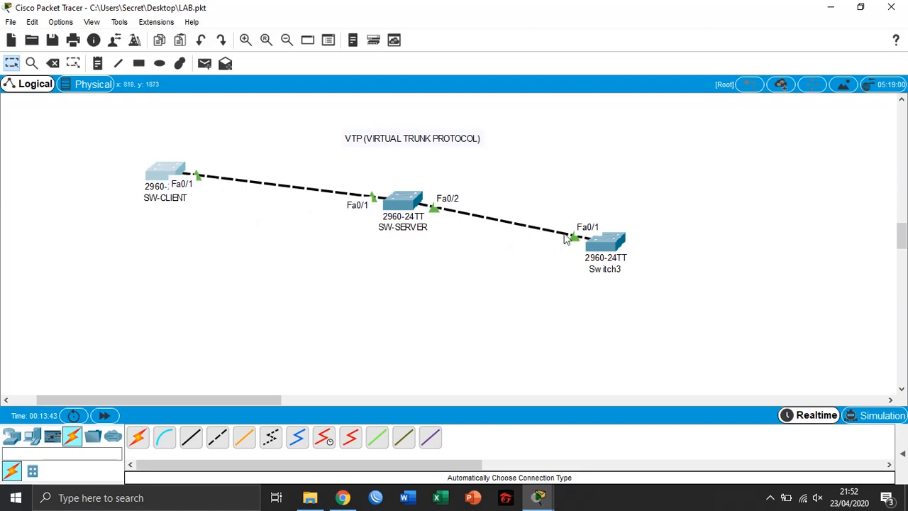
pyautogui.moveTo(609, 242); pyautogui.dragTo(650, 198)
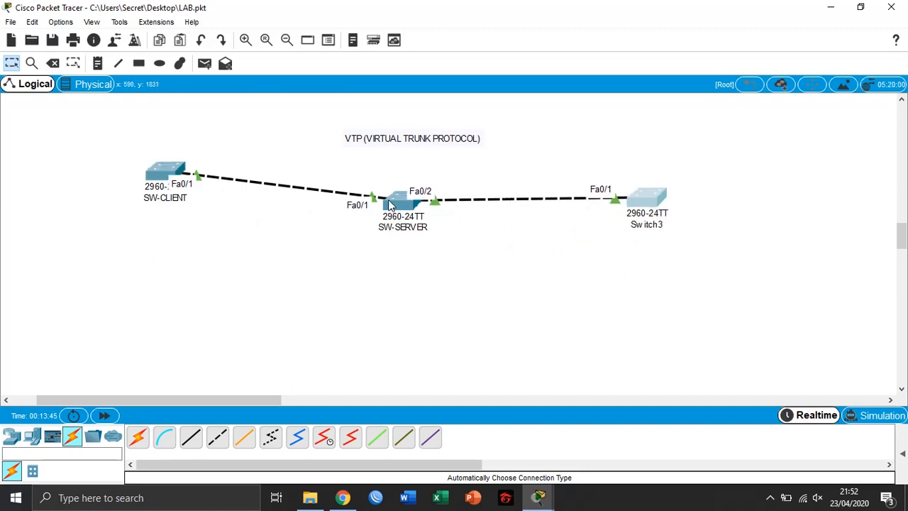
pyautogui.moveTo(397, 207); pyautogui.dragTo(405, 286)
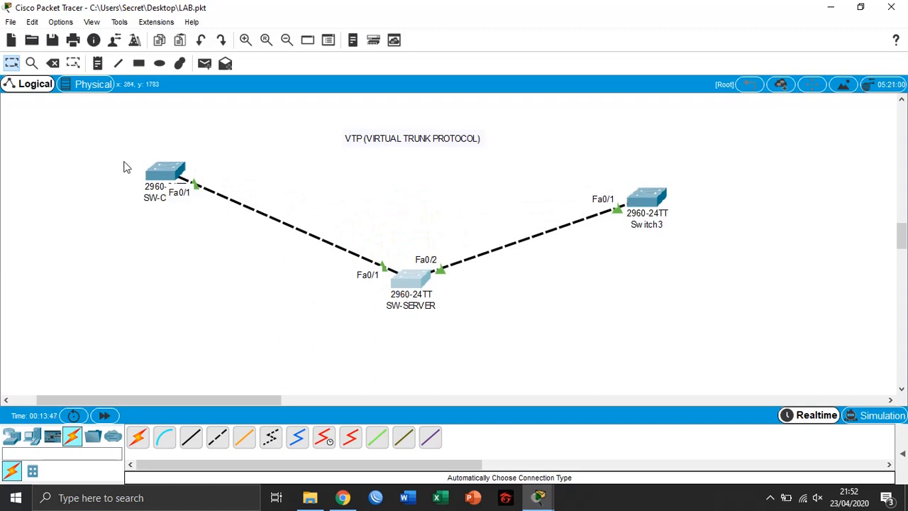
pyautogui.moveTo(162, 177); pyautogui.dragTo(223, 321)
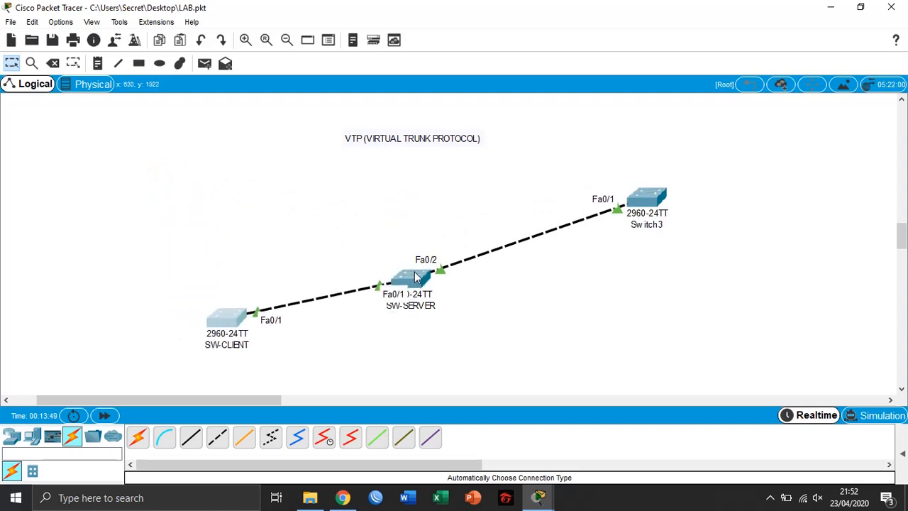
pyautogui.moveTo(413, 271); pyautogui.dragTo(405, 229)
pyautogui.moveTo(649, 208); pyautogui.dragTo(545, 324)
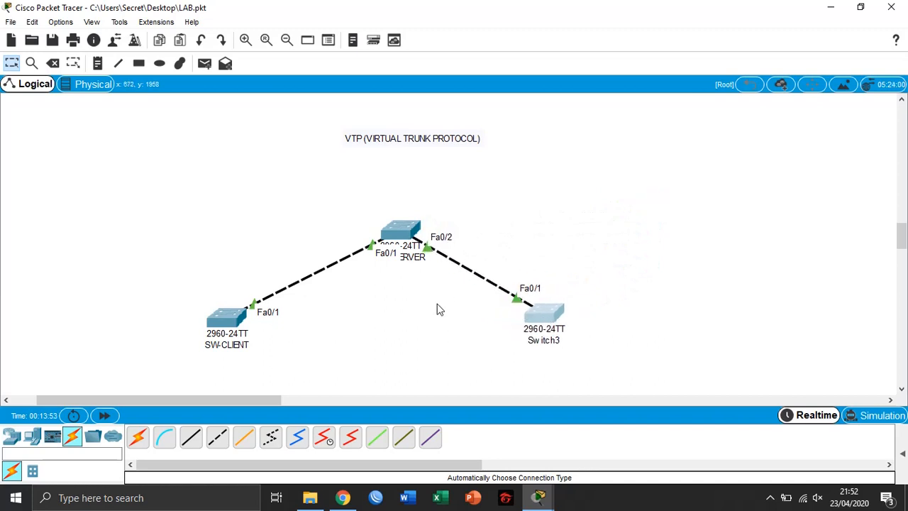
# Rename Switch3 to SW-CLIENT1
pyautogui.click(542, 349)
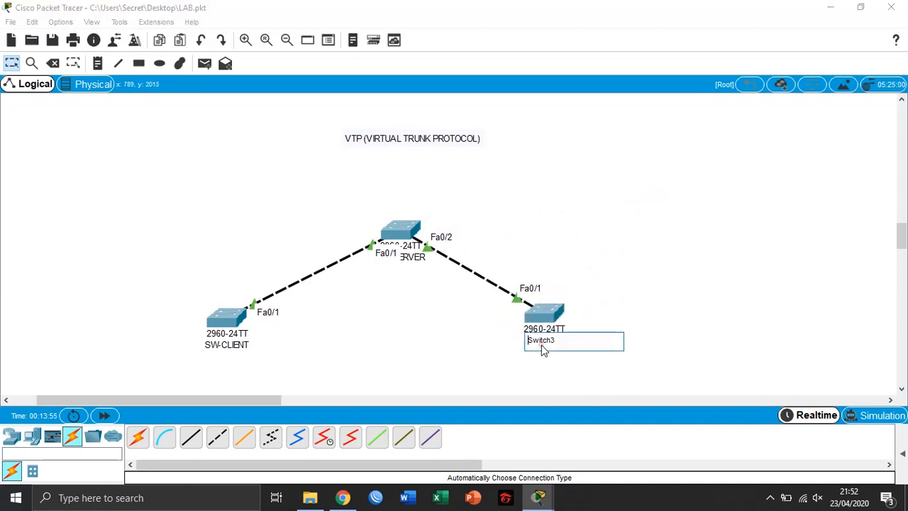
pyautogui.moveTo(561, 340); pyautogui.dragTo(485, 340)
pyautogui.press('BackSpace')
pyautogui.write('SW-CLIENT1')
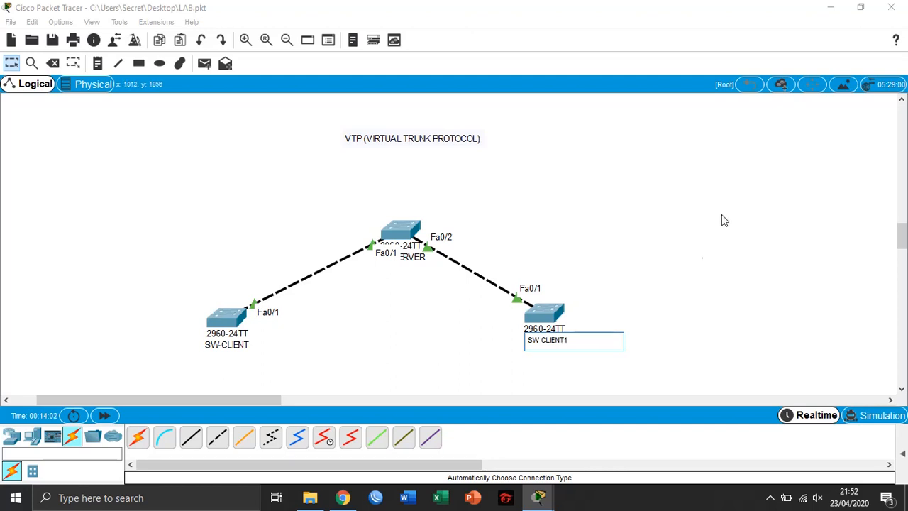
pyautogui.click(723, 211)
# Nudge SW-CLIENT slightly right and SW-SERVER slightly up to tidy the layout
pyautogui.moveTo(232, 312); pyautogui.dragTo(259, 312)
pyautogui.moveTo(200, 227); pyautogui.dragTo(600, 368)
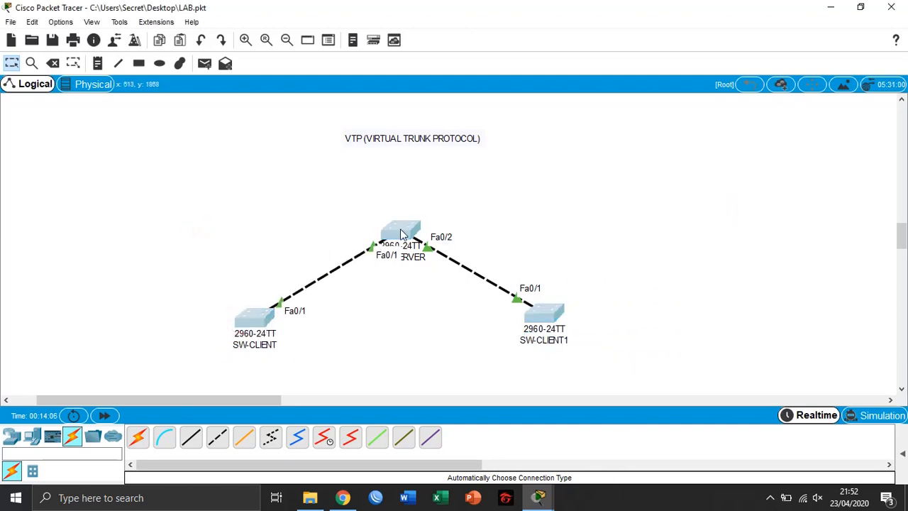
pyautogui.moveTo(400, 229); pyautogui.dragTo(411, 176)
# Open SW-SERVER's command line interface and bring up the switch prompt
pyautogui.click(411, 178)
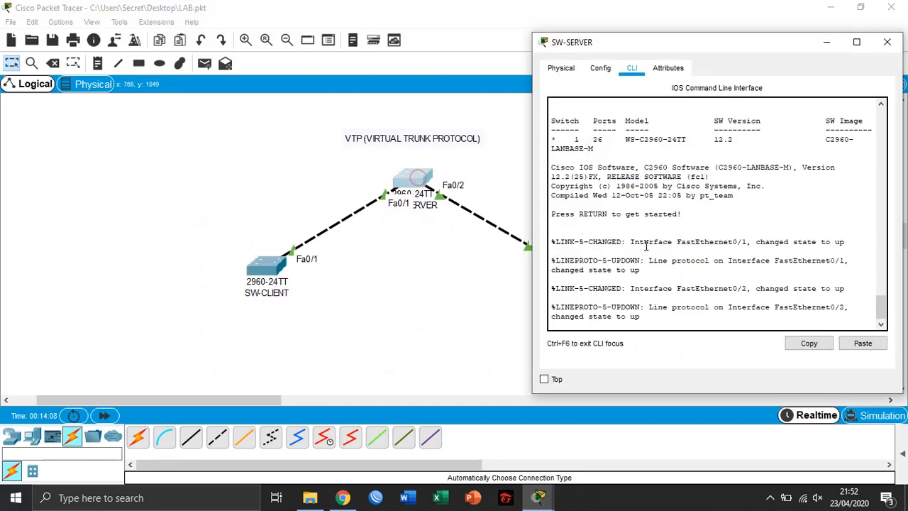
pyautogui.press('Return')
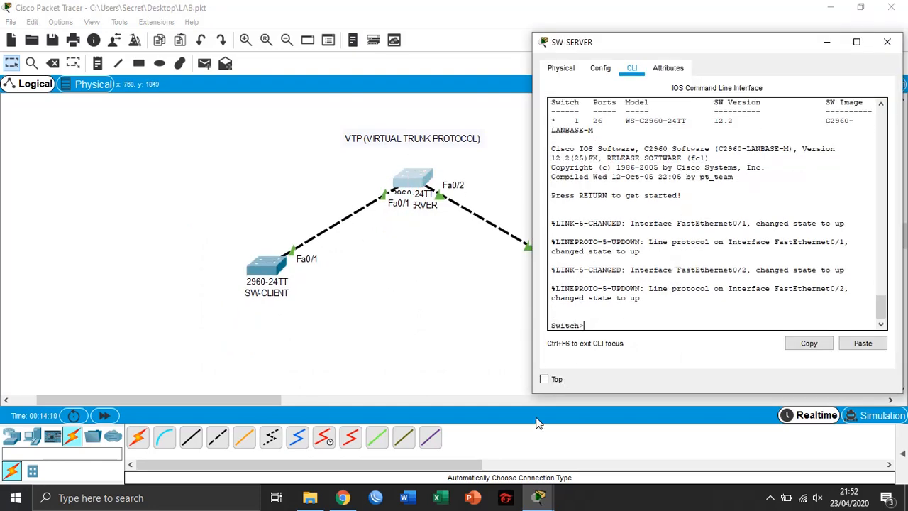
# Launch the Windows Magnifier app, move the SW-SERVER window left, and zoom in on it
pyautogui.click(16, 497)
pyautogui.write('mag')
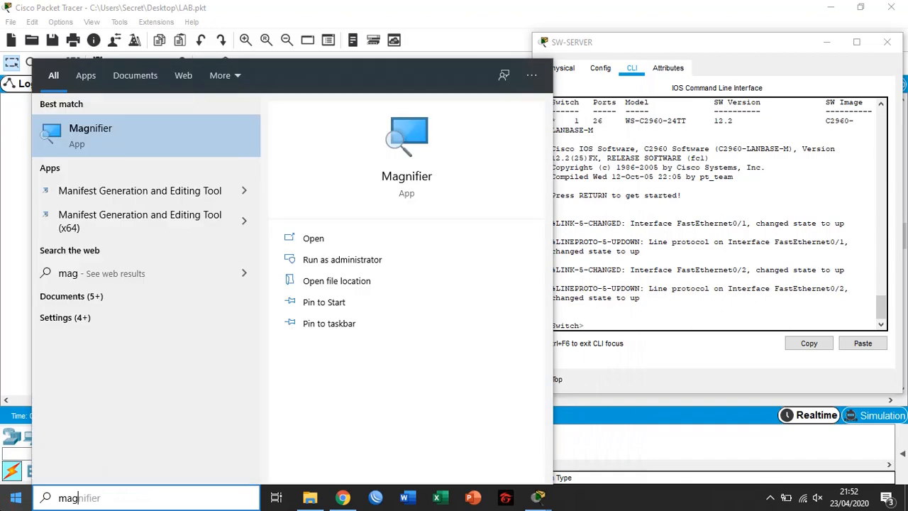
pyautogui.press('Return')
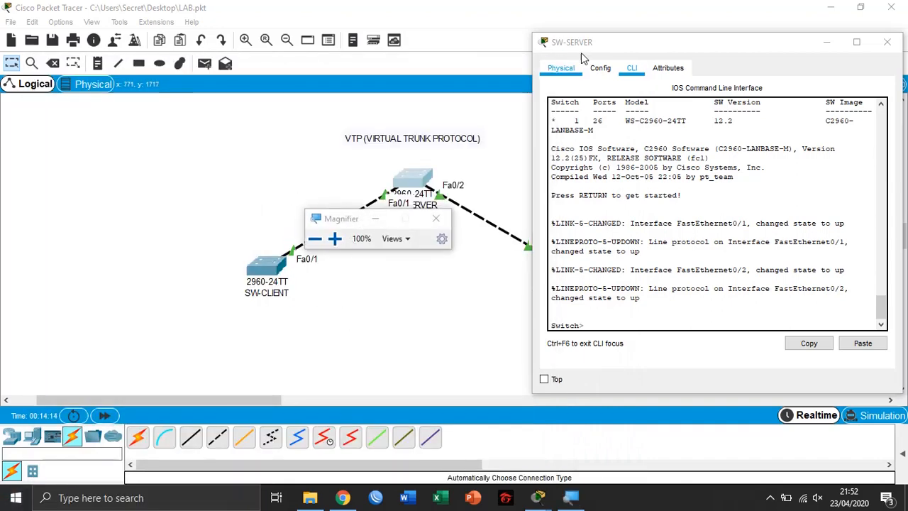
pyautogui.moveTo(591, 40); pyautogui.dragTo(237, 34)
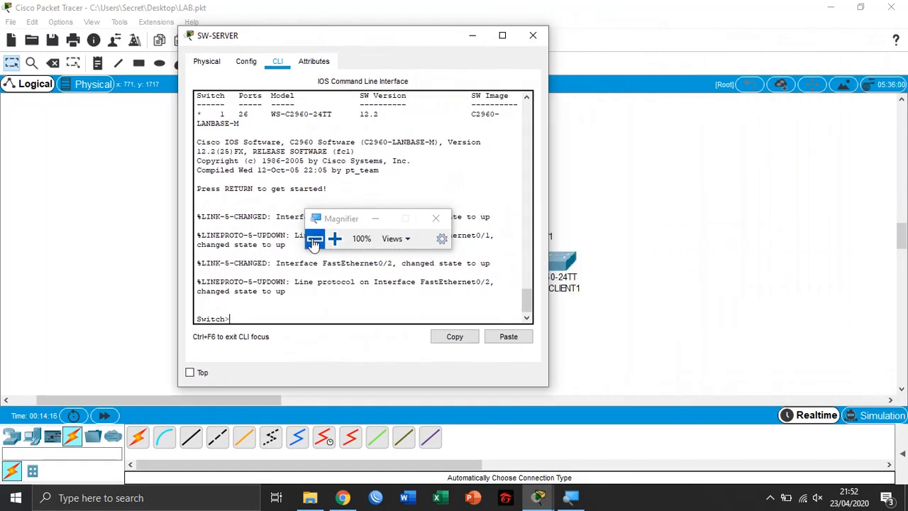
pyautogui.click(334, 238)
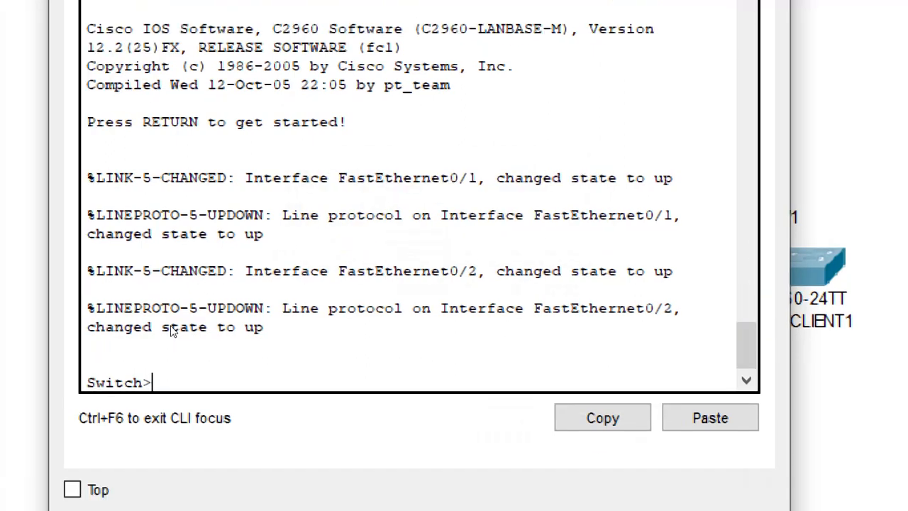
# Enter privileged mode with ena and global configuration mode with conf t on SW-SERVER
pyautogui.write('ea')
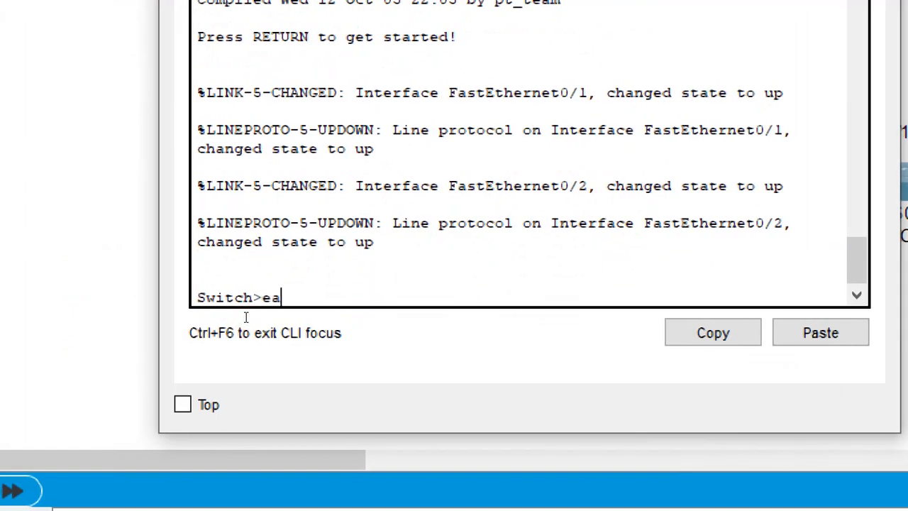
pyautogui.press('Return')
pyautogui.write('co')
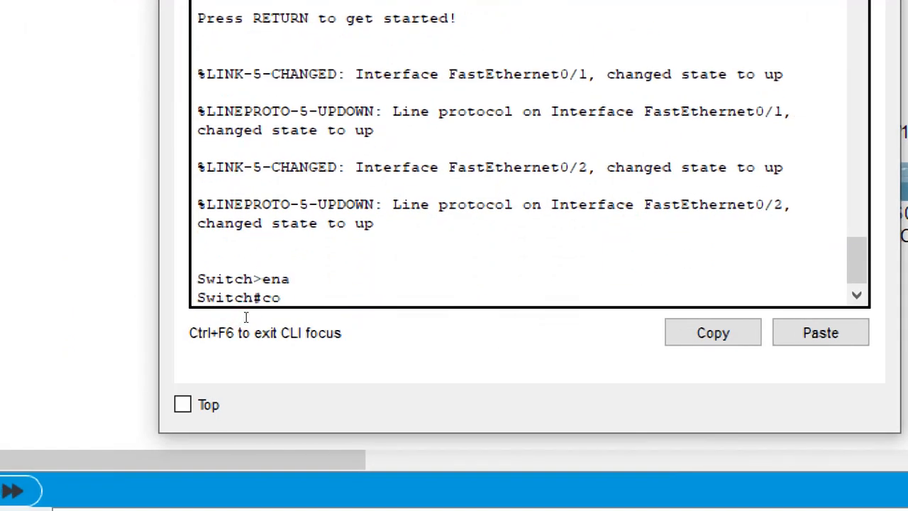
pyautogui.write('fn')
pyautogui.write('nf t')
pyautogui.press('Return')
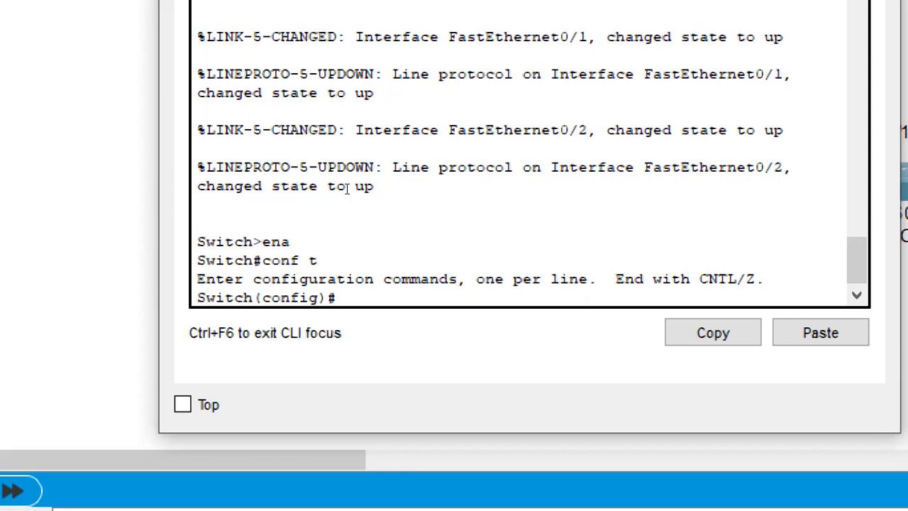
# Set SW-SERVER's VTP mode to server with the command vtp mode serve
pyautogui.write('vtp ser')
pyautogui.press('BackSpace')
pyautogui.press('BackSpace')
pyautogui.press('BackSpace')
pyautogui.press('BackSpace')
pyautogui.write('mode ser')
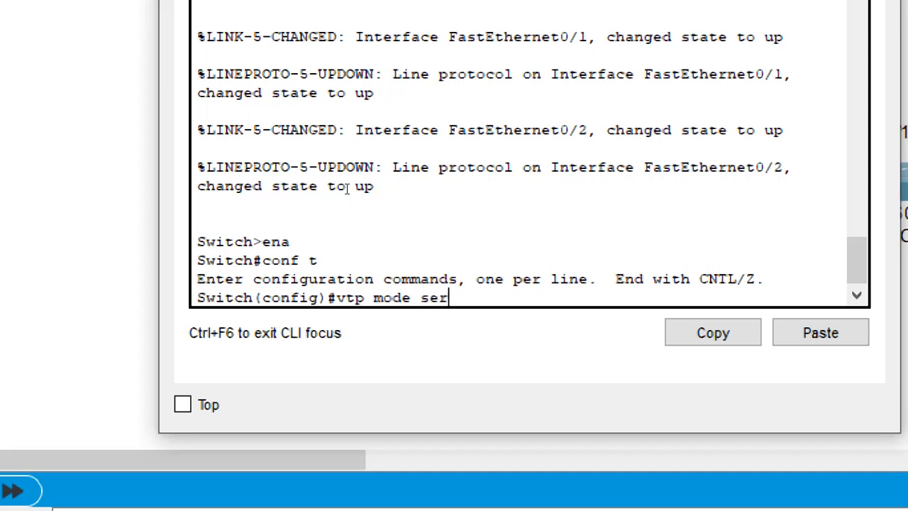
pyautogui.write('ve')
pyautogui.press('Return')
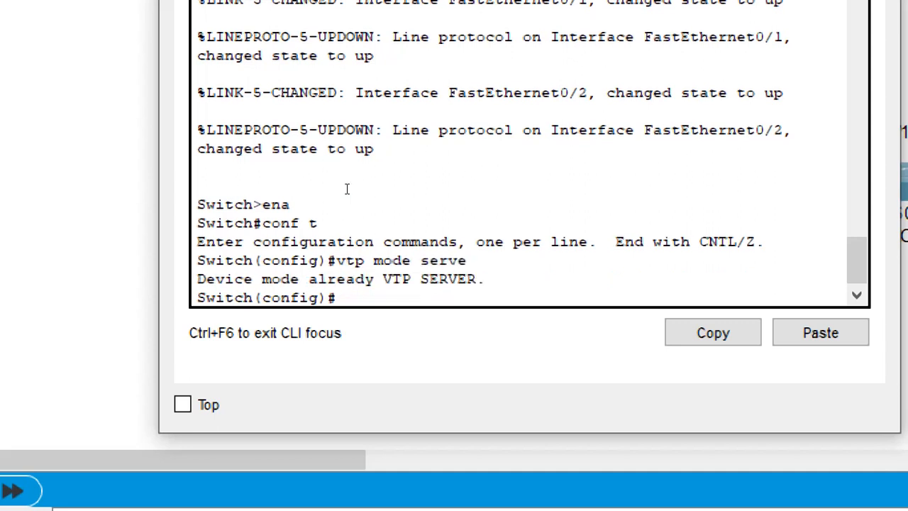
# Set the VTP domain name on SW-SERVER with the vtp domain command followed by the domain name
pyautogui.write('vtp domain')
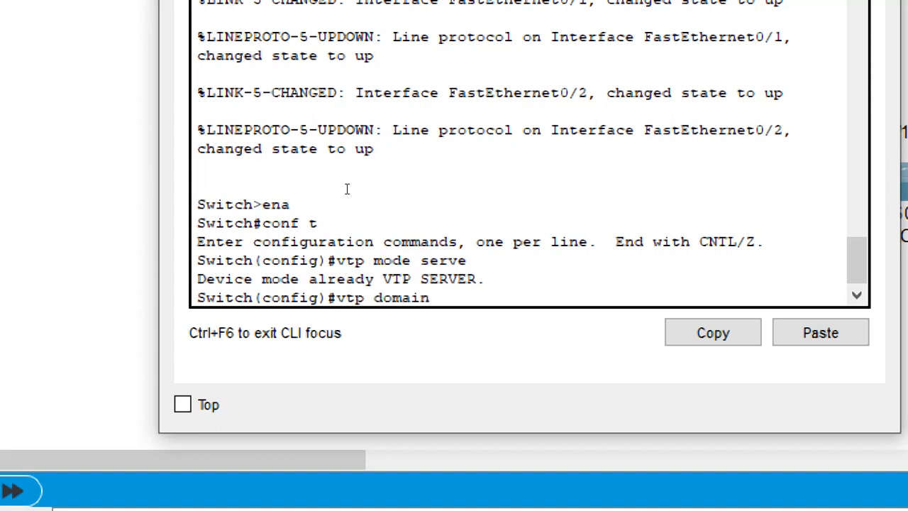
pyautogui.write(' har')
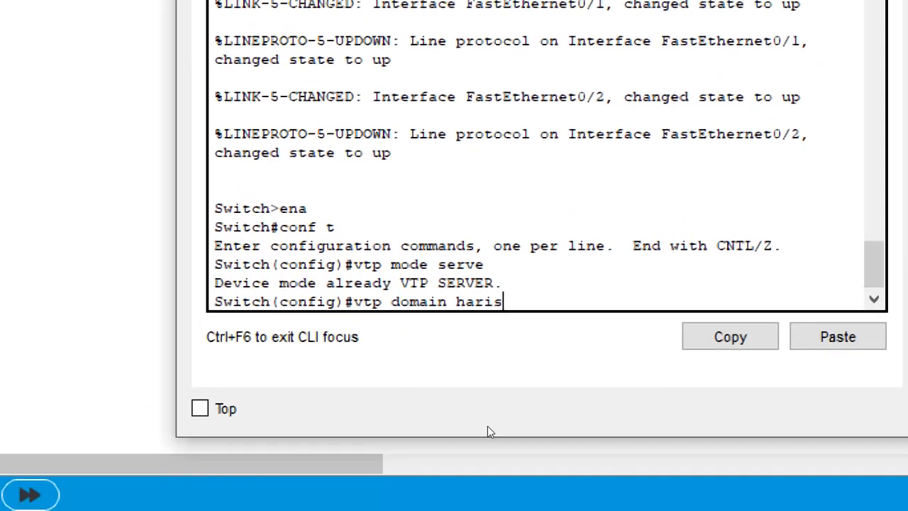
pyautogui.write('is')
pyautogui.press('Return')
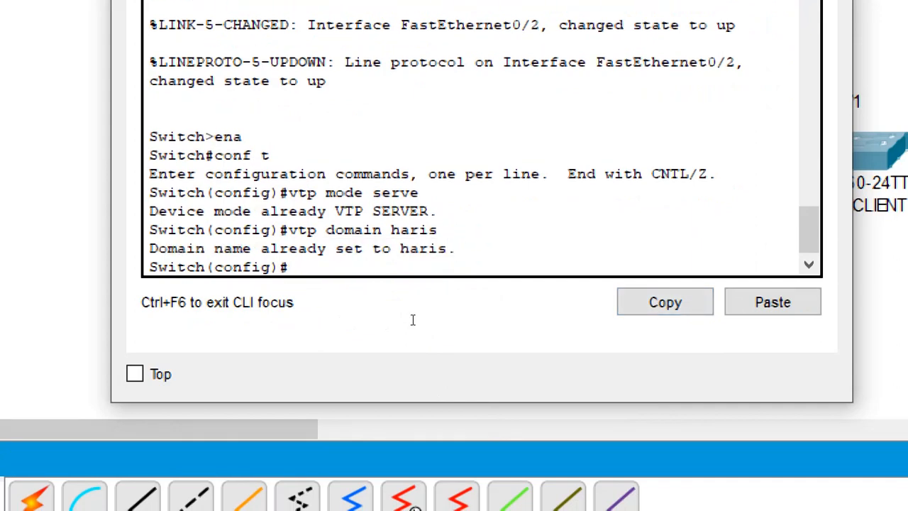
# Set the VTP password on SW-SERVER with the vtp password command
pyautogui.write('vtp password')
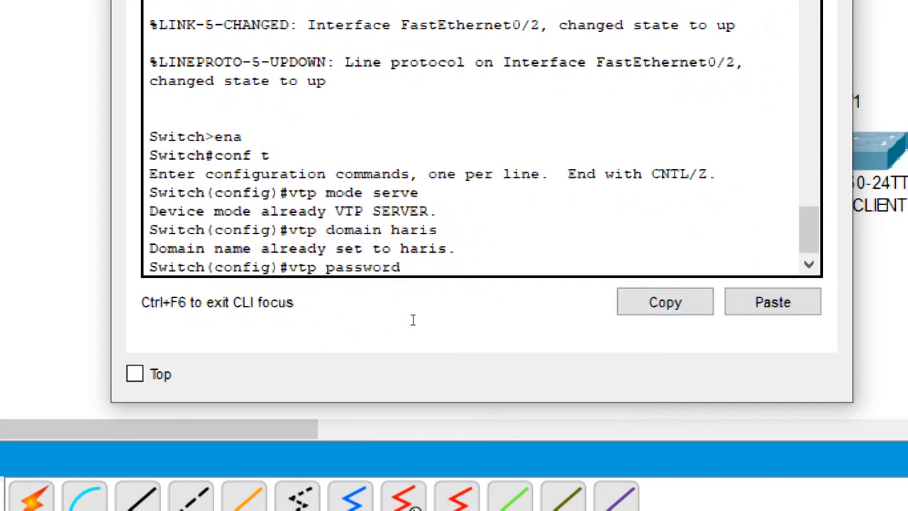
pyautogui.write(' 123')
pyautogui.press('Return')
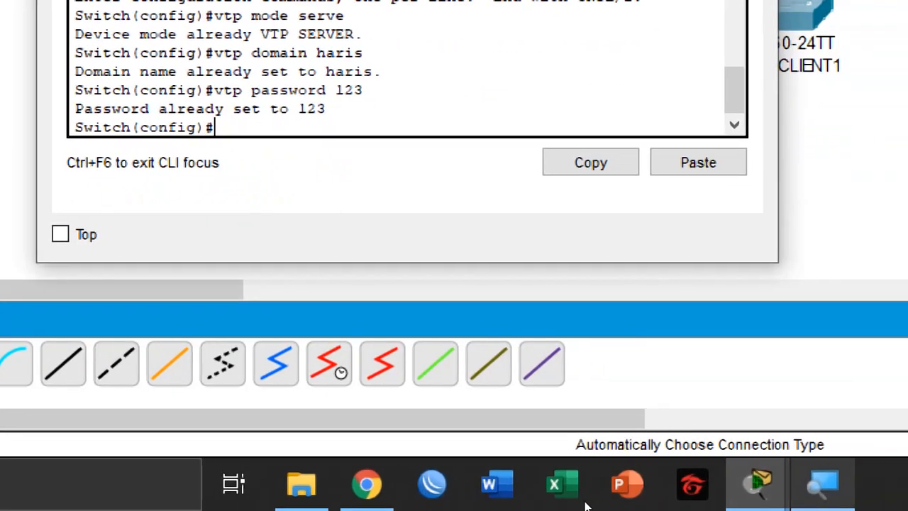
# Zoom the Magnifier back out to normal view
pyautogui.click(583, 505)
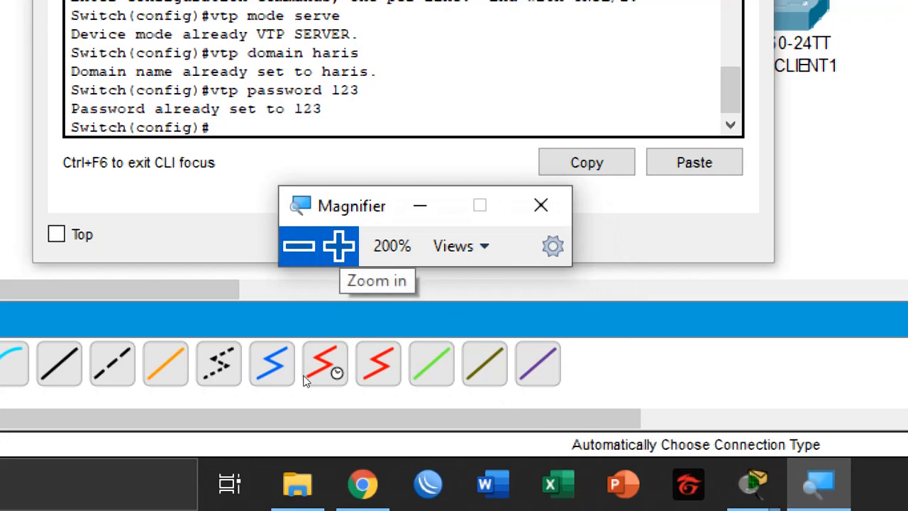
pyautogui.click(356, 270)
pyautogui.click(372, 359)
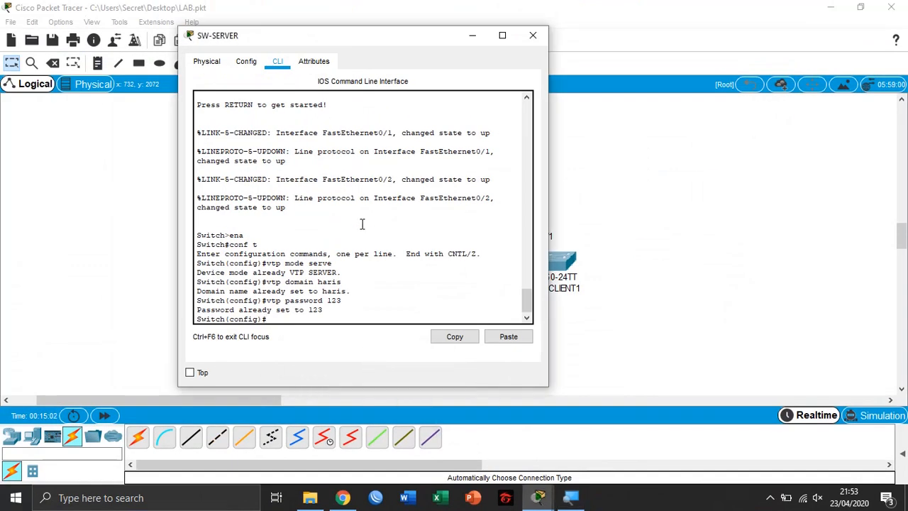
# Open the SW-CLIENT switch's CLI and enter privileged mode with ena
pyautogui.moveTo(367, 38); pyautogui.dragTo(700, 26)
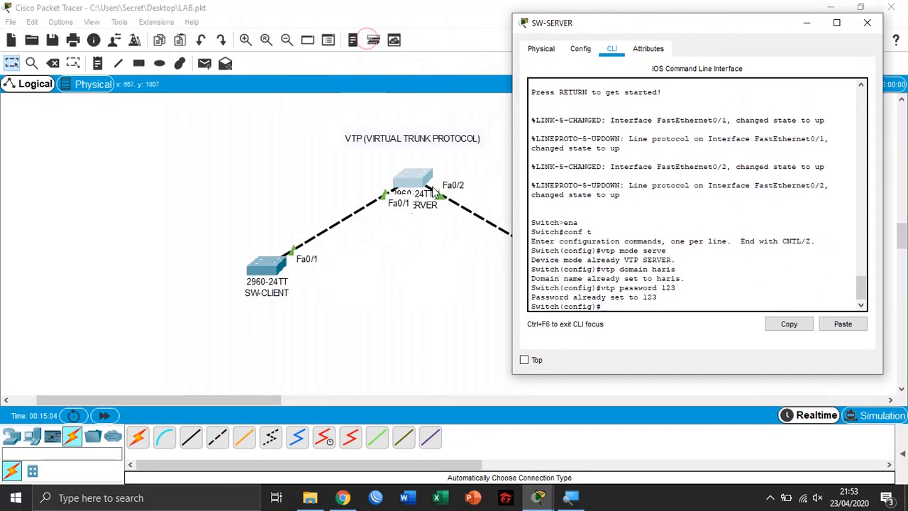
pyautogui.click(386, 289)
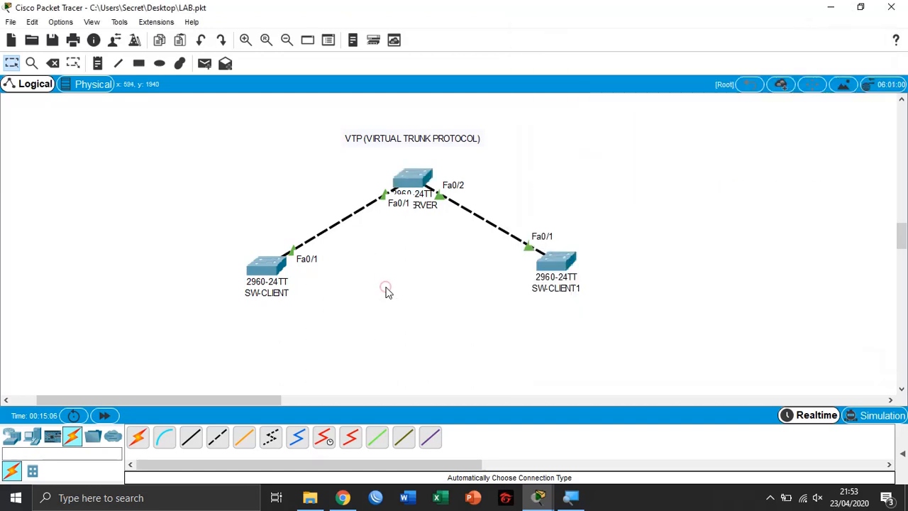
pyautogui.click(266, 266)
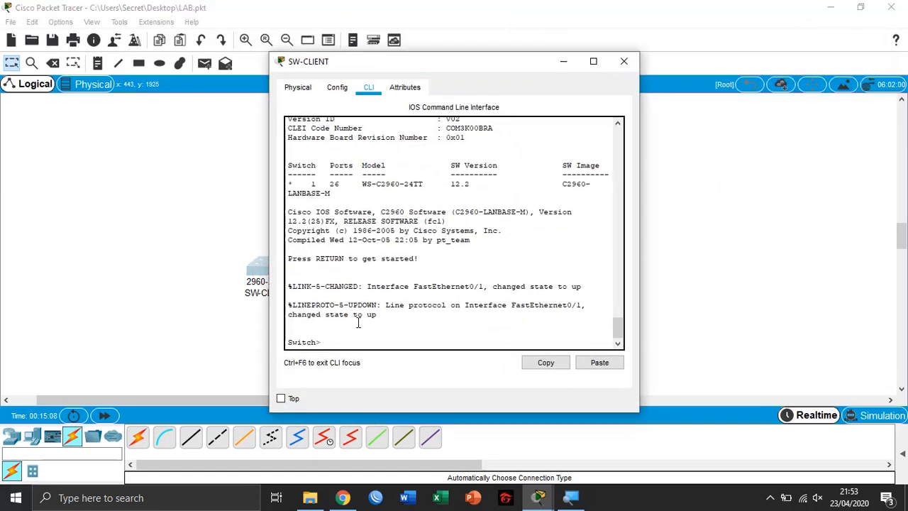
pyautogui.write('ena')
pyautogui.press('Return')
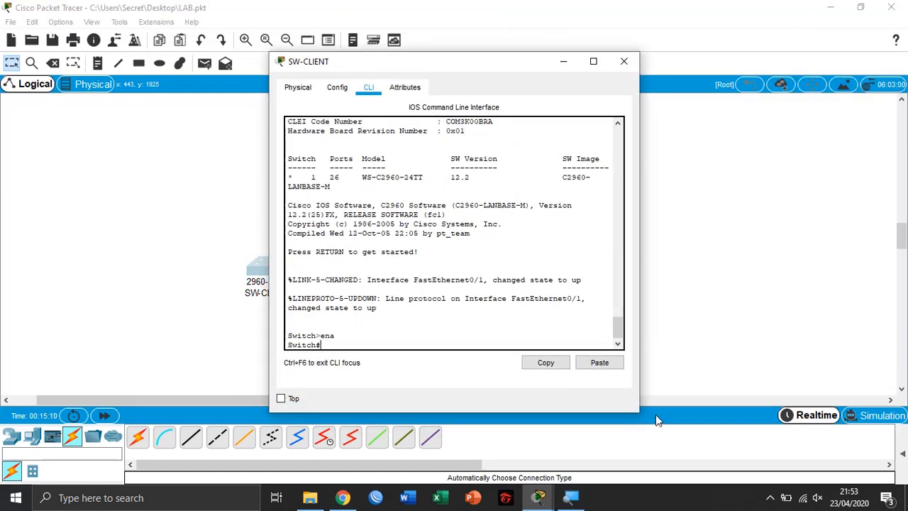
# Enter global configuration mode on SW-CLIENT with conf t
pyautogui.press('super+plus')
pyautogui.click(331, 377)
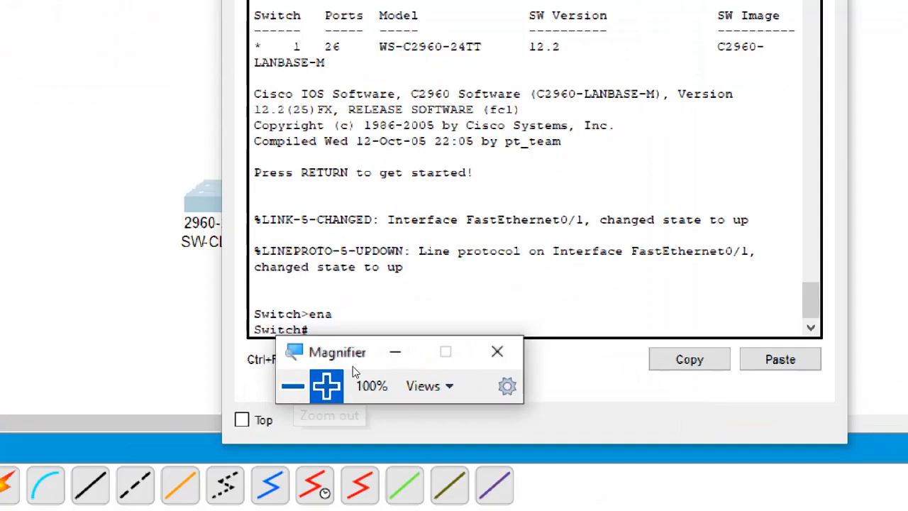
pyautogui.click(377, 359)
pyautogui.click(367, 345)
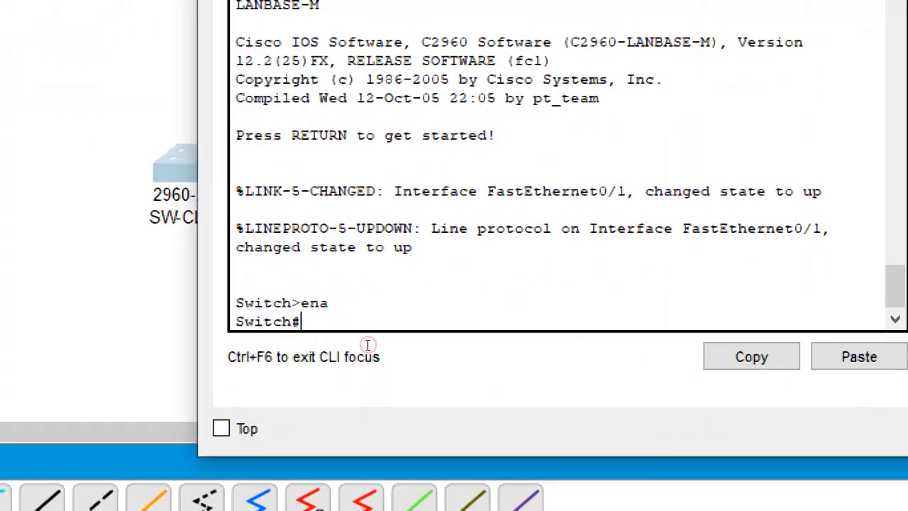
pyautogui.write('conf t')
pyautogui.press('Return')
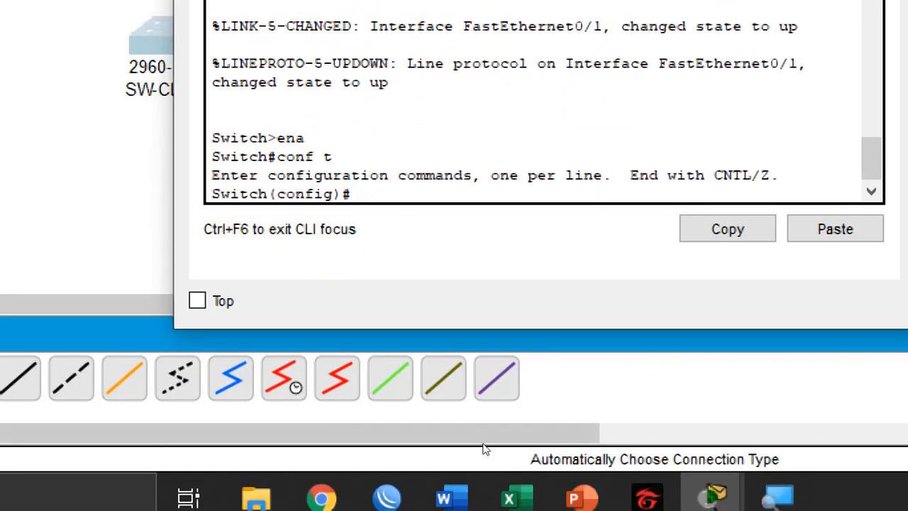
# Set SW-CLIENT's VTP mode to client with the command vtp mode client
pyautogui.write('vtp mode ')
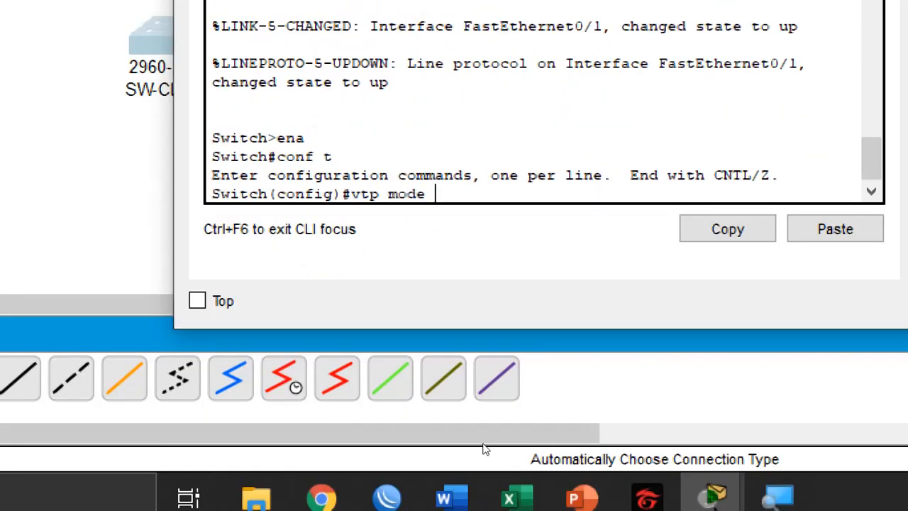
pyautogui.write('client')
pyautogui.press('Return')
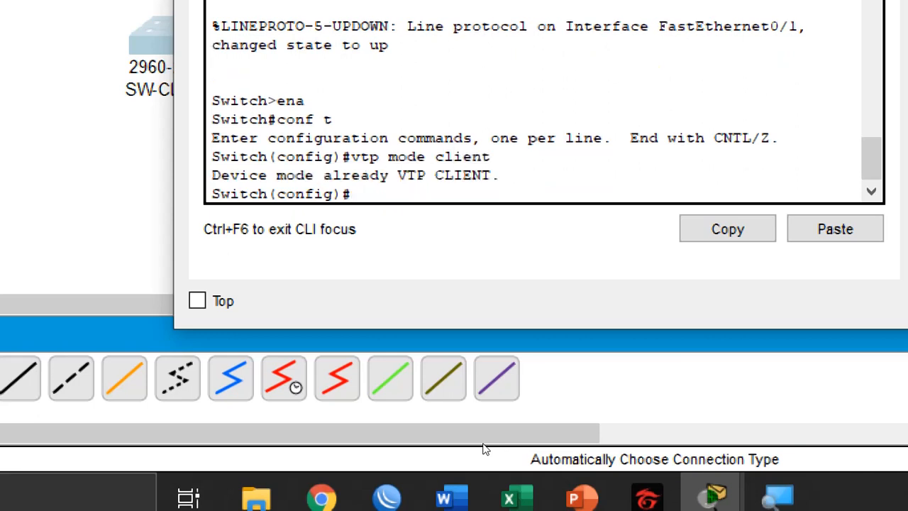
# Set the VTP domain on SW-CLIENT to the same domain name used on the server
pyautogui.write('vtp domain haris')
pyautogui.press('Return')
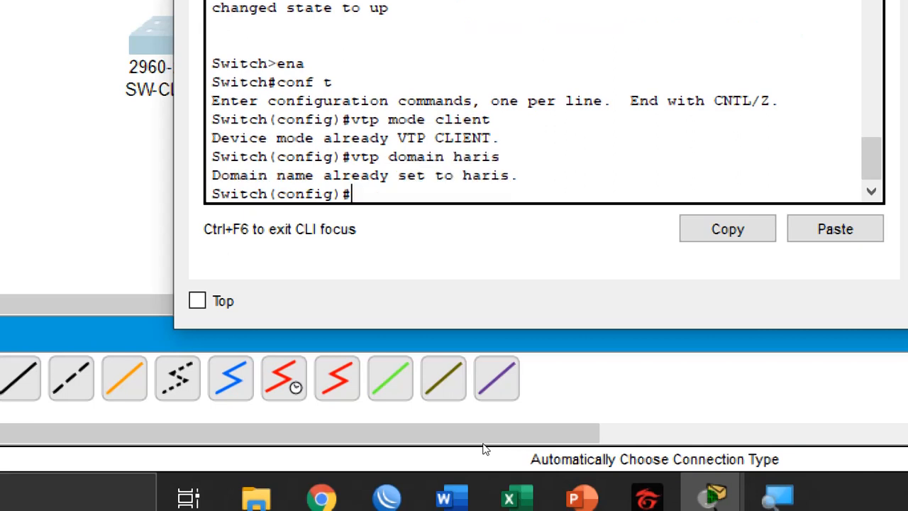
# Set the VTP password on SW-CLIENT with the vtp password command, matching the server's password
pyautogui.write('vtp pass')
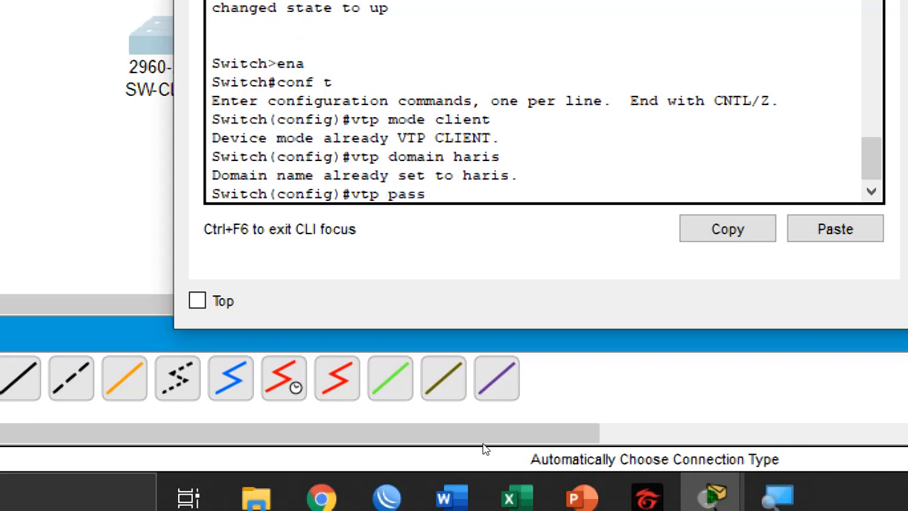
pyautogui.write('word 123')
pyautogui.press('Return')
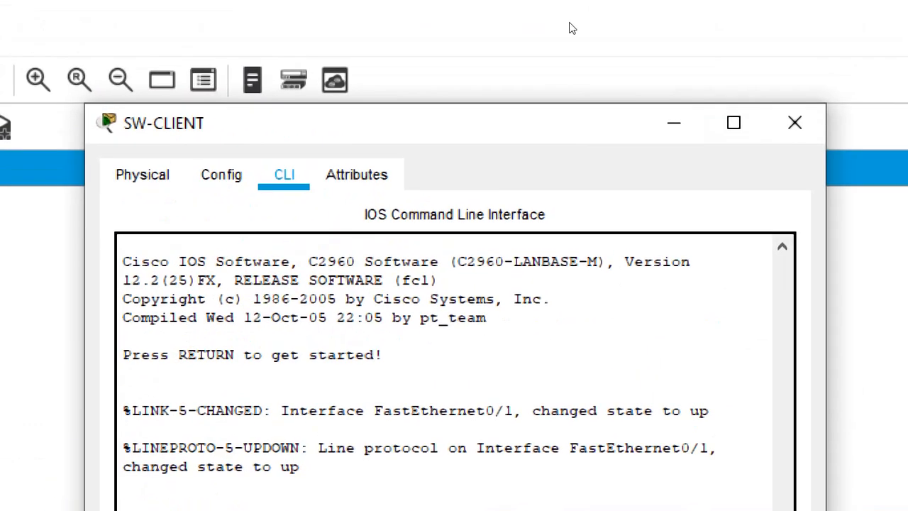
# Open SW-CLIENT1's CLI, enter privileged mode with ena and global configuration with conf t
pyautogui.click(570, 69)
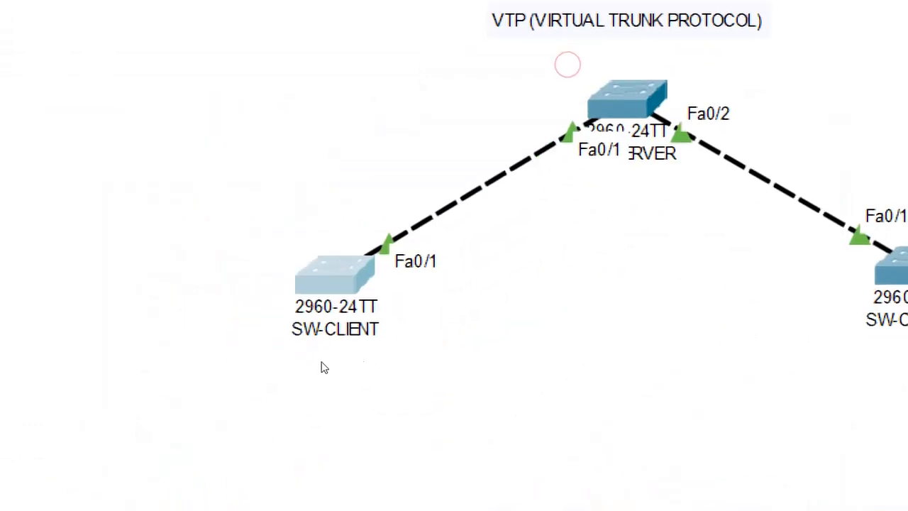
pyautogui.click(576, 287)
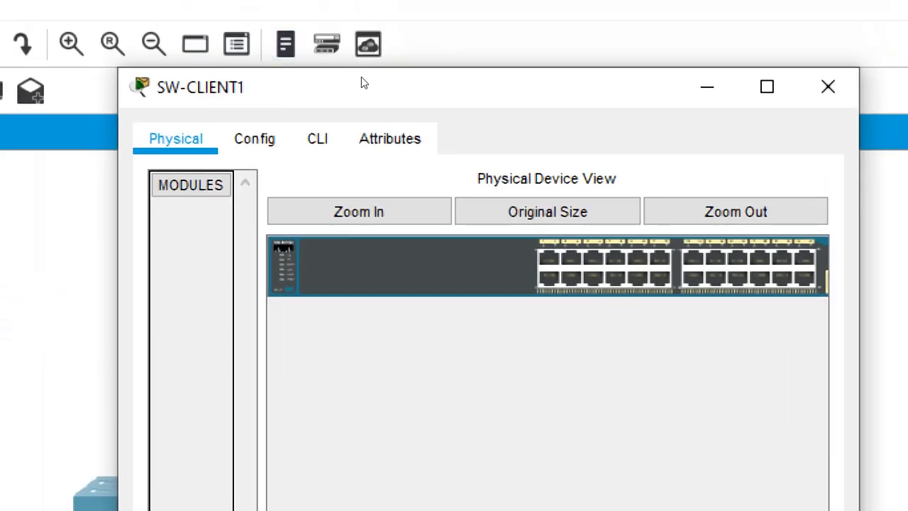
pyautogui.click(317, 139)
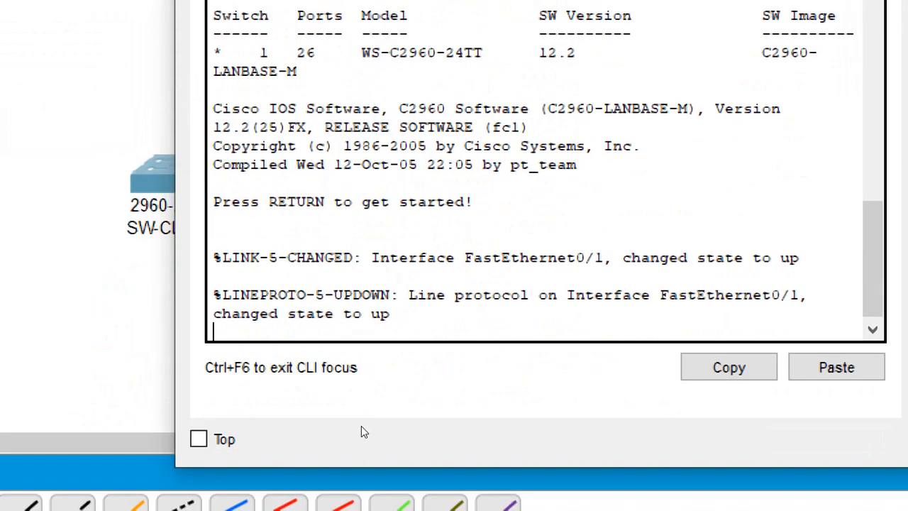
pyautogui.press('Return')
pyautogui.write('ena')
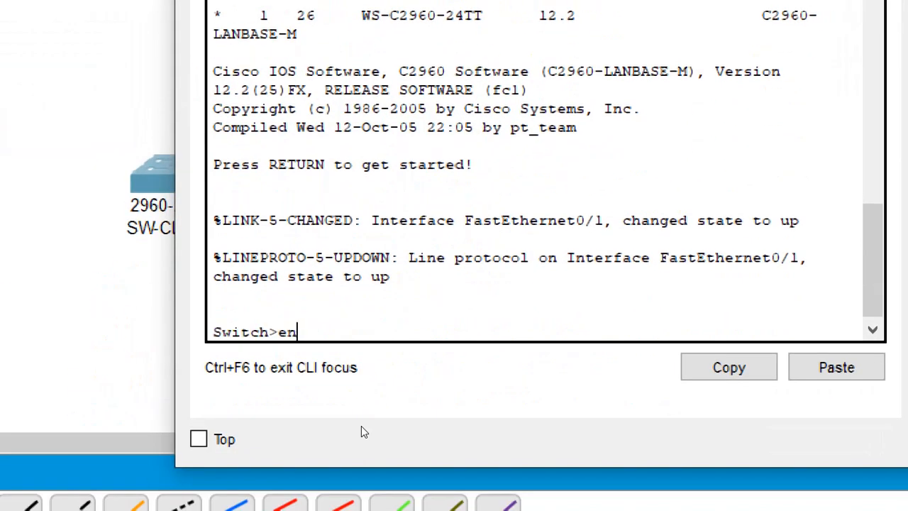
pyautogui.press('Return')
pyautogui.write('conf t')
pyautogui.press('Return')
# Set SW-CLIENT1's VTP mode to client with the command vtp mode client
pyautogui.write('v')
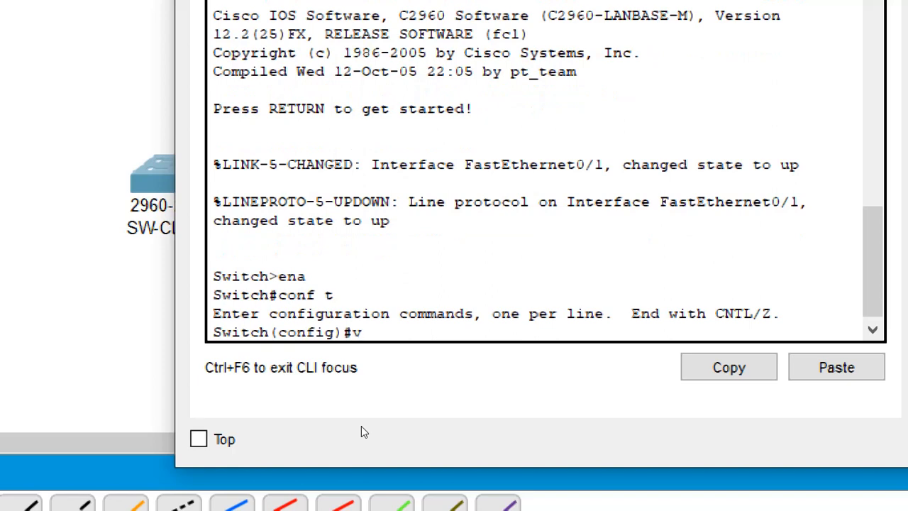
pyautogui.write('tp mode clien')
pyautogui.write('t')
pyautogui.press('Return')
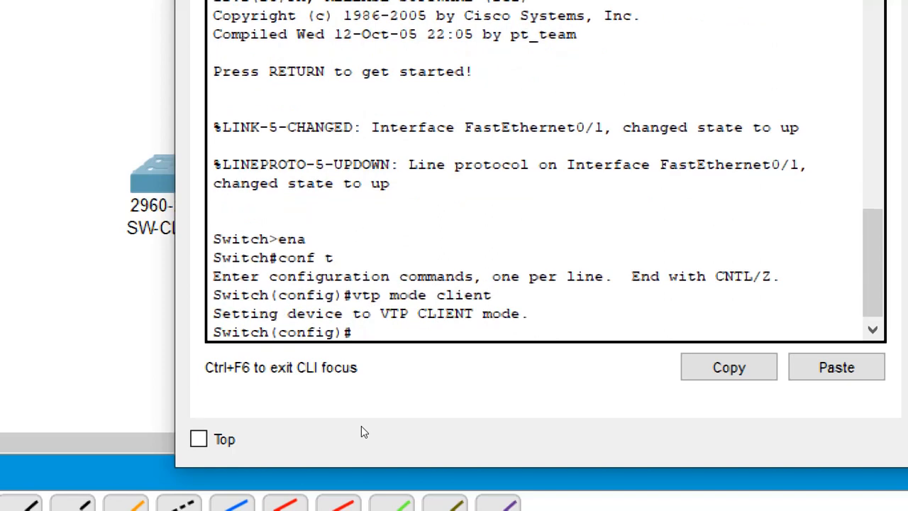
# Set the VTP domain on SW-CLIENT1 to the same domain name used on the server
pyautogui.write('vtp domain haris')
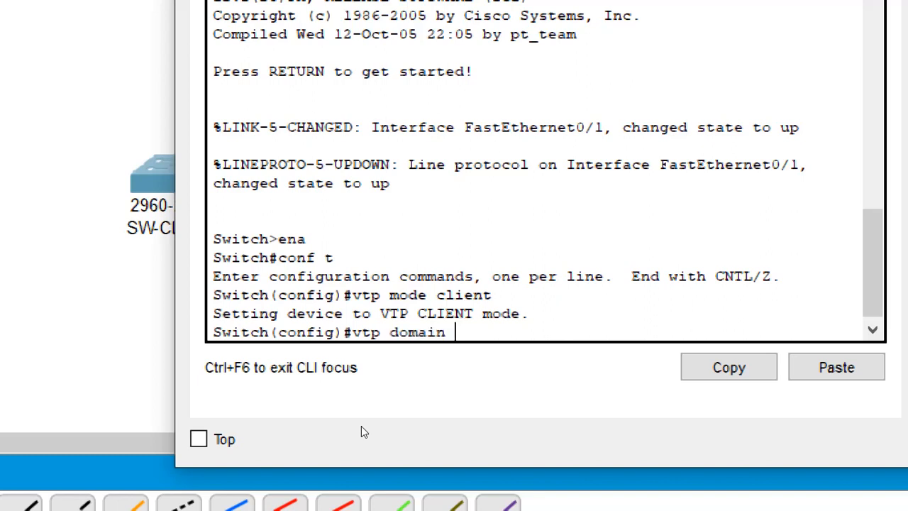
pyautogui.press('Return')
# Set the VTP password on SW-CLIENT1 with the vtp password command, matching the server's password
pyautogui.write('vt')
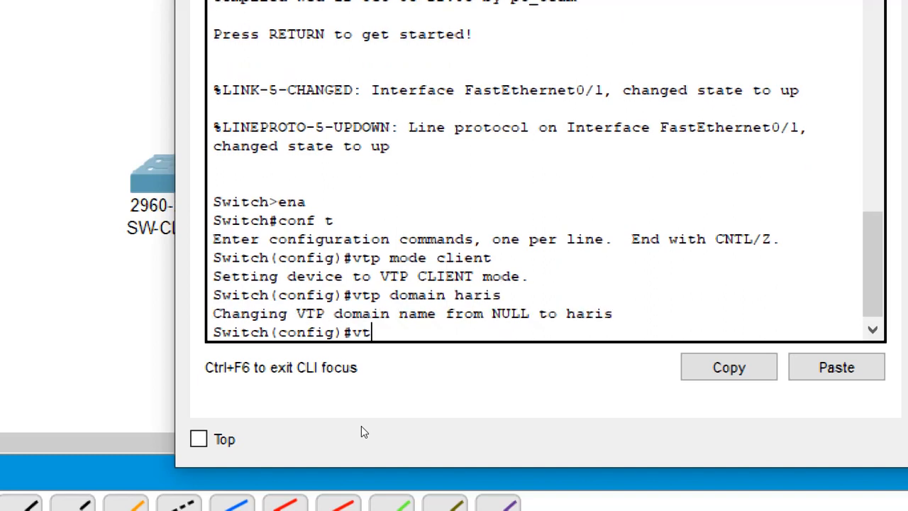
pyautogui.write('p password 123')
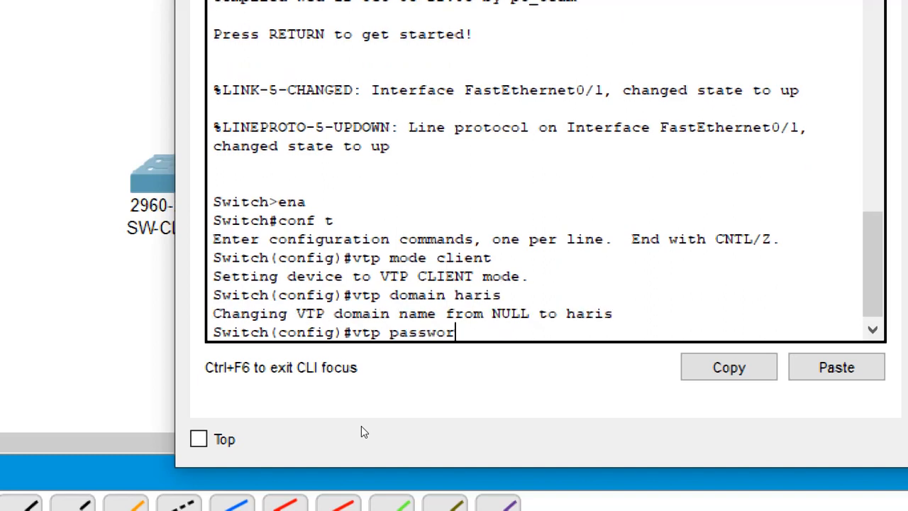
pyautogui.press('Return')
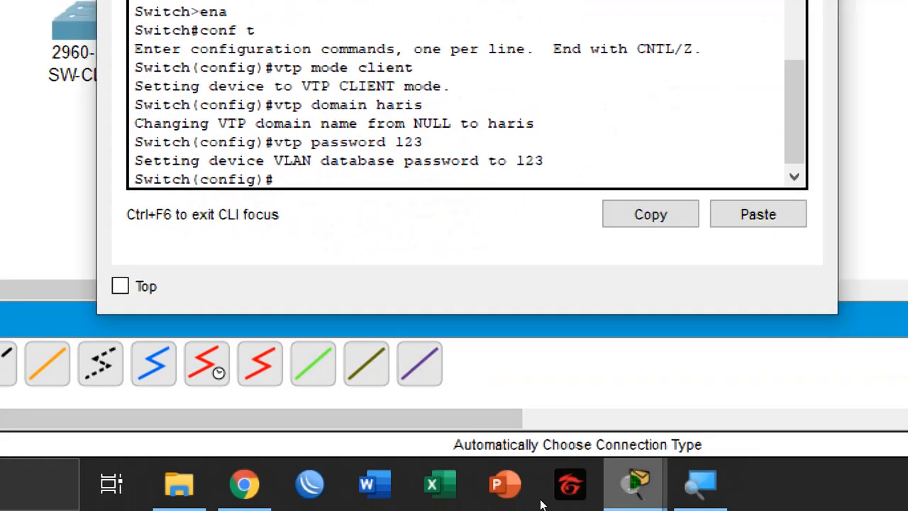
# Close SW-CLIENT1's window and reopen the SW-SERVER switch's CLI
pyautogui.click(700, 484)
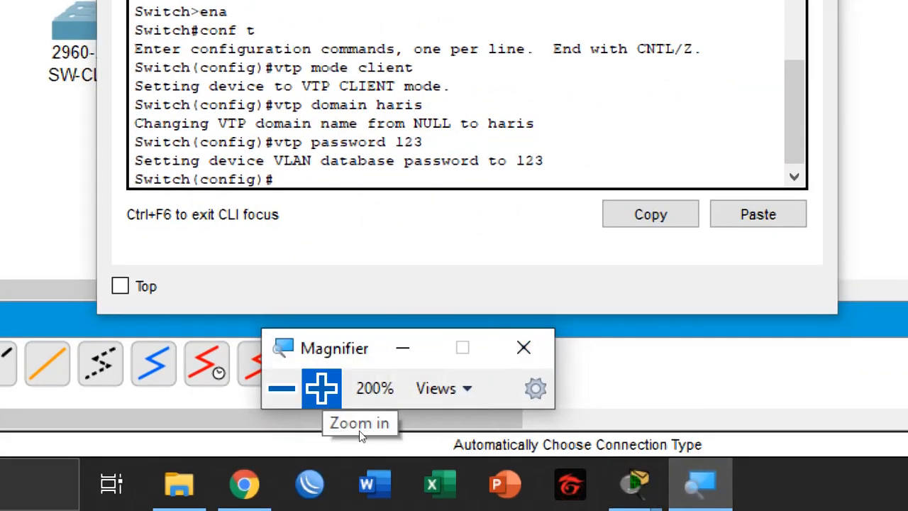
pyautogui.click(281, 389)
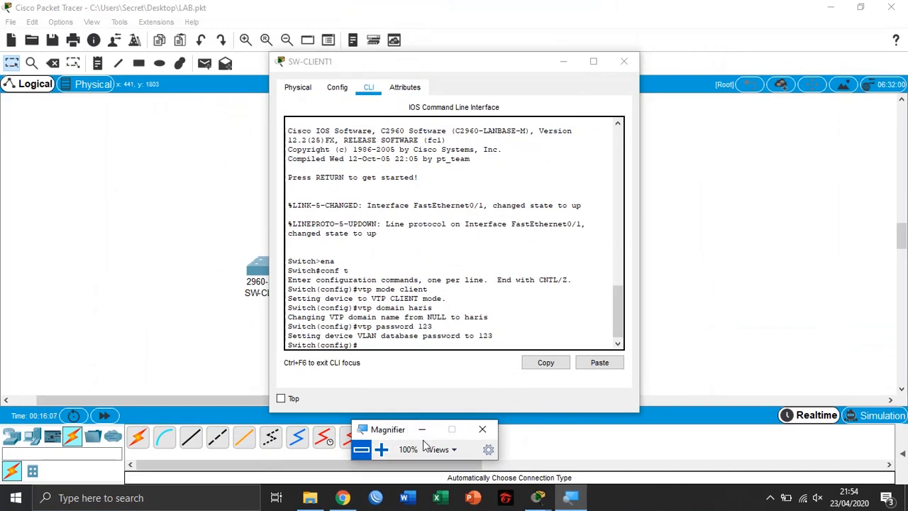
pyautogui.click(422, 429)
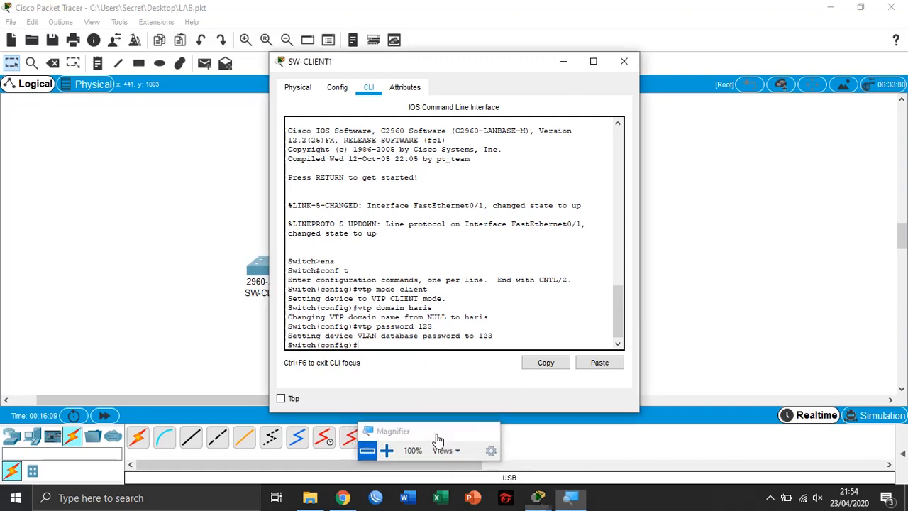
pyautogui.click(564, 62)
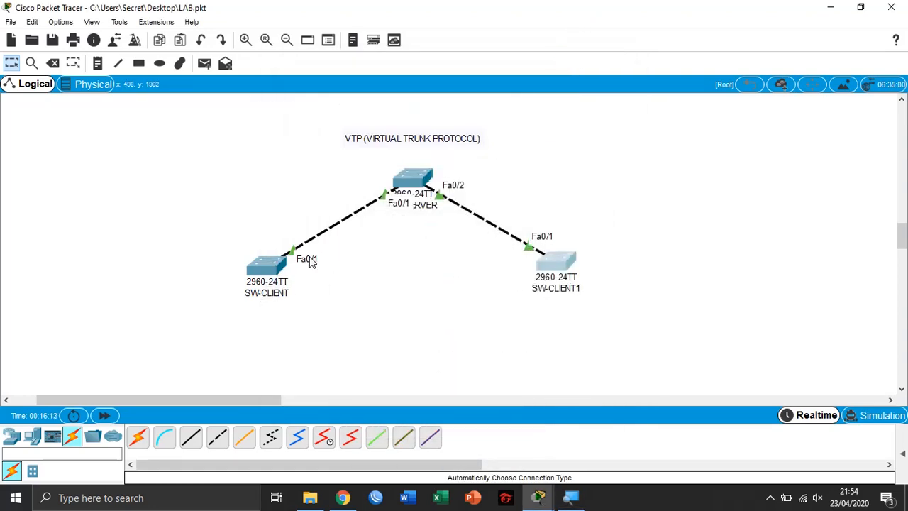
pyautogui.click(361, 275)
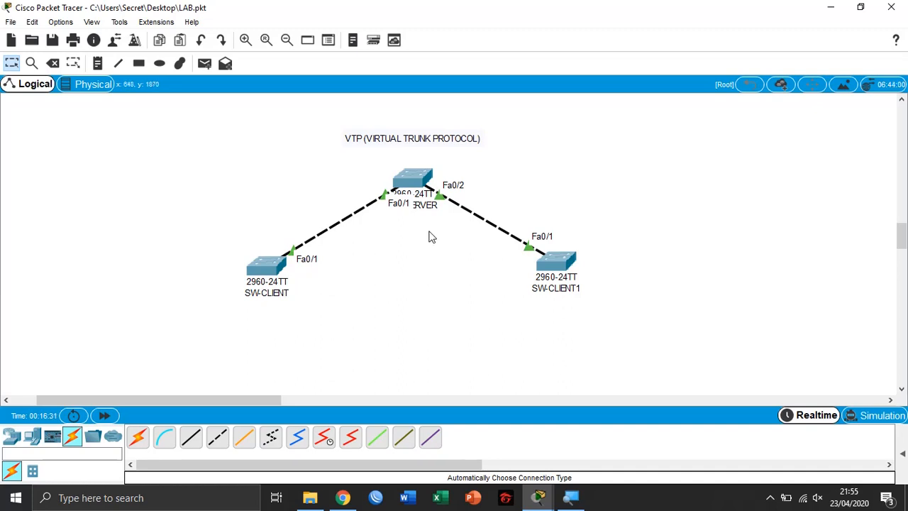
pyautogui.click(410, 177)
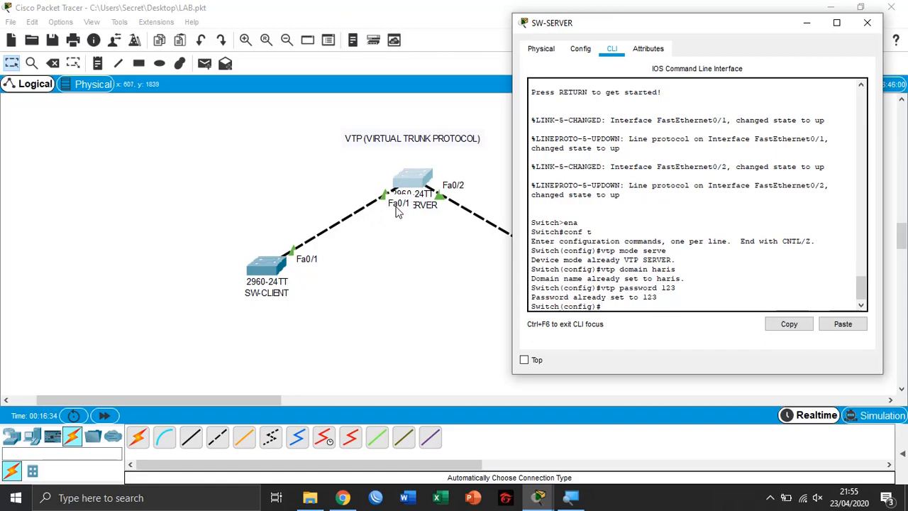
# Select interfaces FastEthernet0/1 to 0/2 on SW-SERVER with int range fa0/1-2
pyautogui.click(571, 497)
pyautogui.click(383, 449)
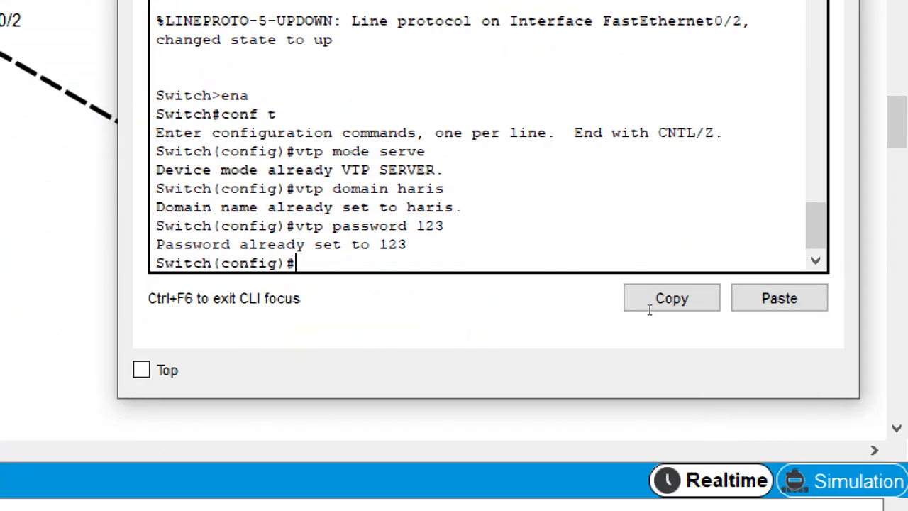
pyautogui.write('int range ')
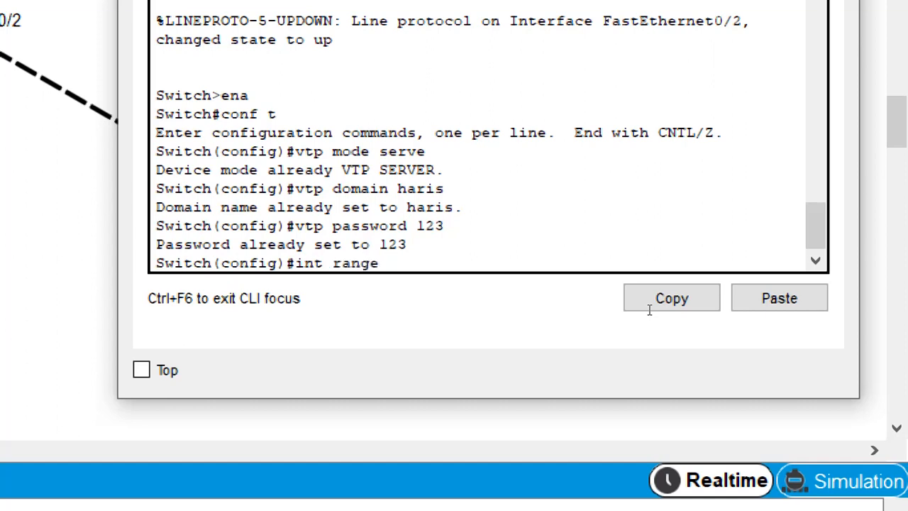
pyautogui.write('f')
pyautogui.write('a01')
pyautogui.write('/1-2')
pyautogui.press('Return')
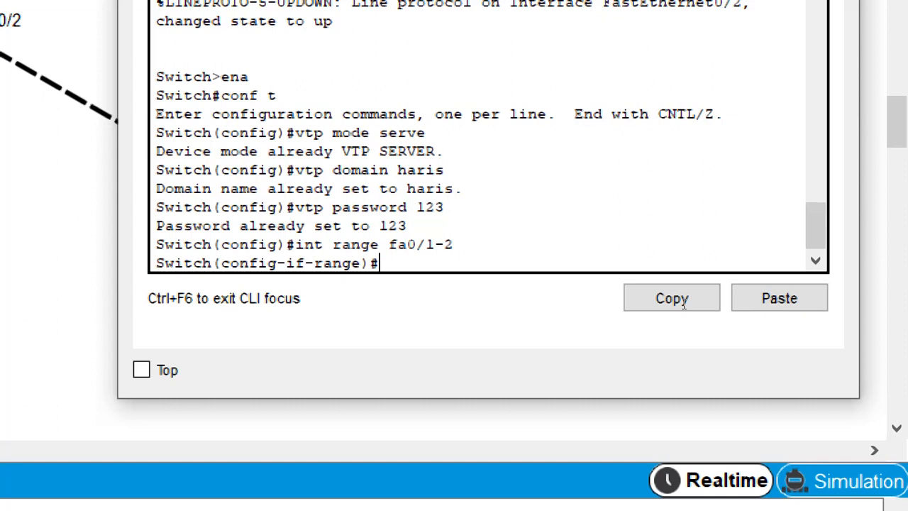
# Set the selected interfaces to trunk mode with sw mode trunk, exit, and close the window
pyautogui.write('sw mode tru')
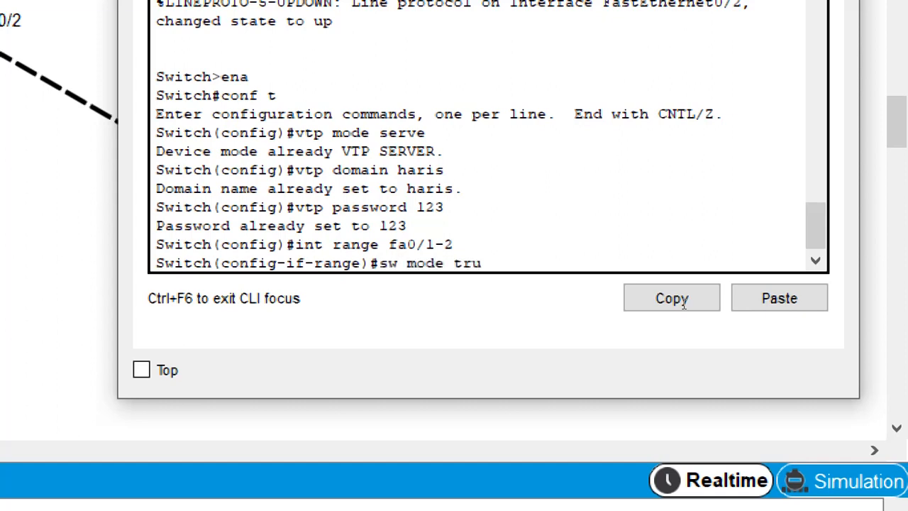
pyautogui.write('nk')
pyautogui.press('Return')
pyautogui.press('Return')
pyautogui.write('exit')
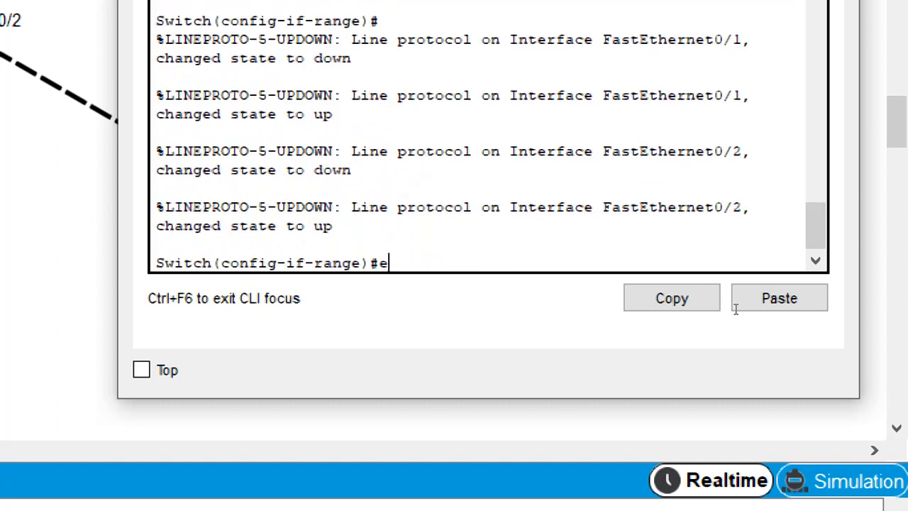
pyautogui.press('Return')
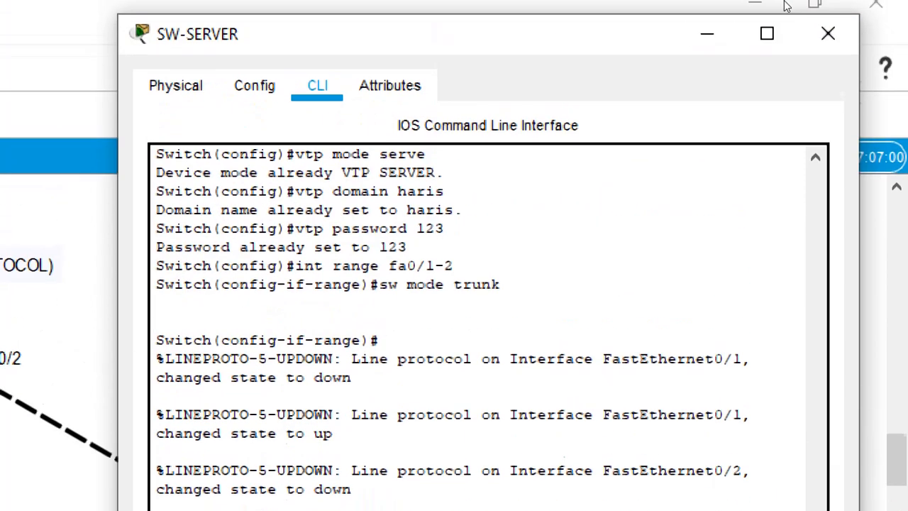
pyautogui.click(705, 43)
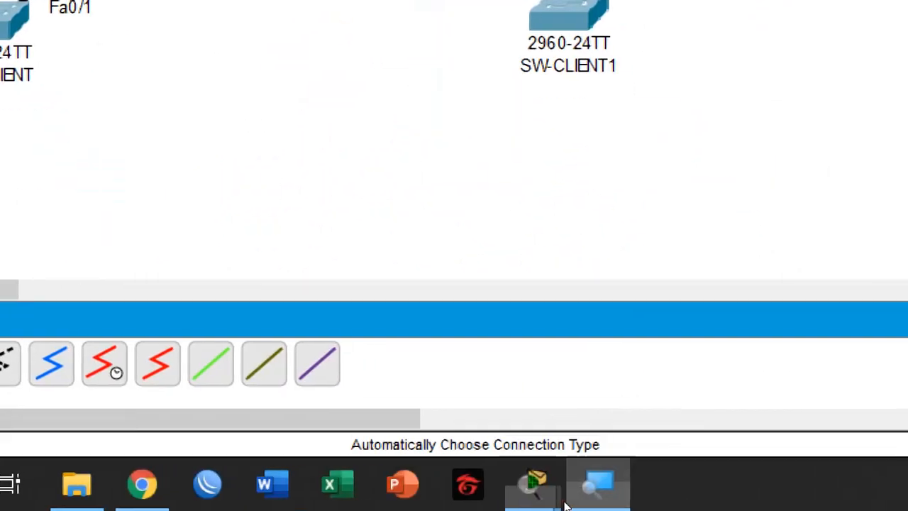
# Return to the Packet Tracer workspace and fast-forward the simulation time so the trunk links come up
pyautogui.click(585, 501)
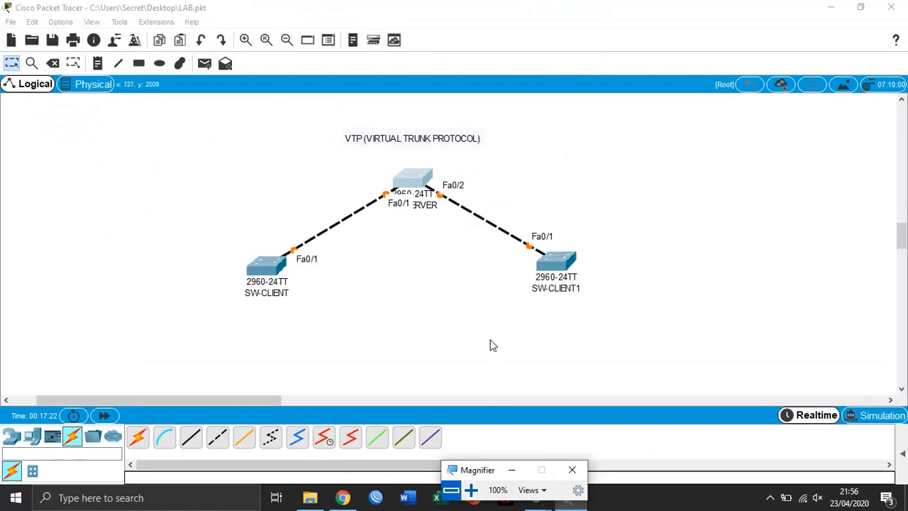
pyautogui.click(409, 287)
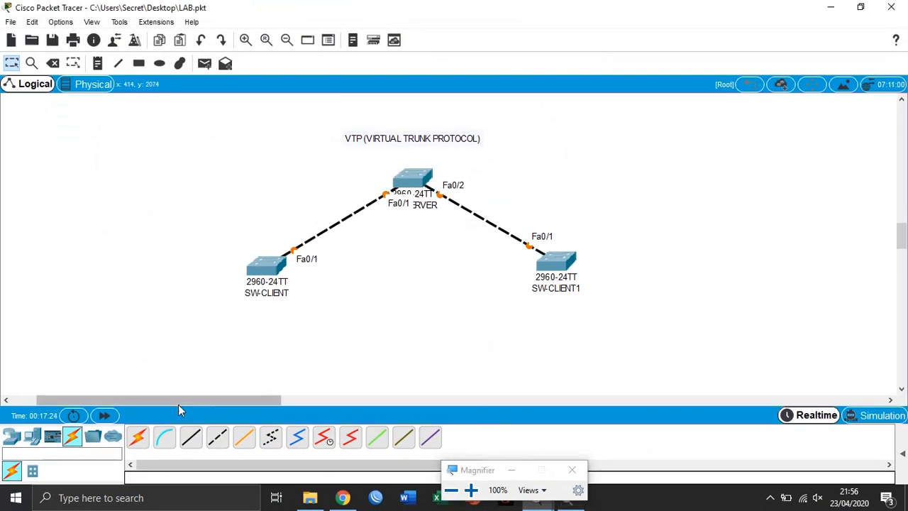
pyautogui.click(104, 415)
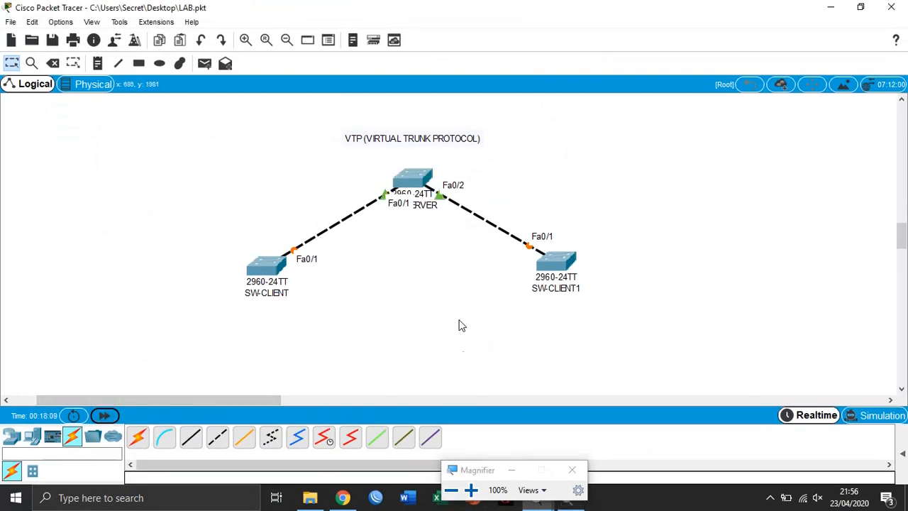
pyautogui.click(105, 416)
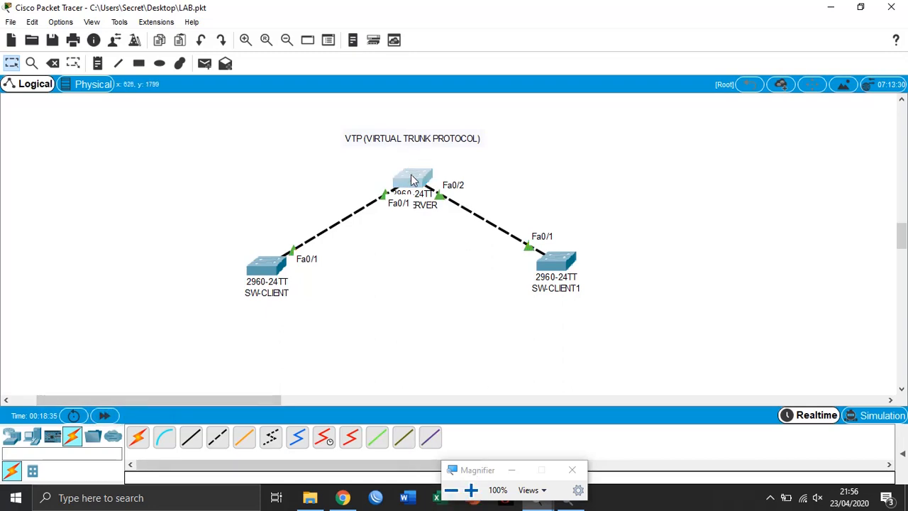
# Open SW-SERVER's CLI and create VLAN 10 named vlan10 with vlan 10 and name vlan10, then exit
pyautogui.click(413, 180)
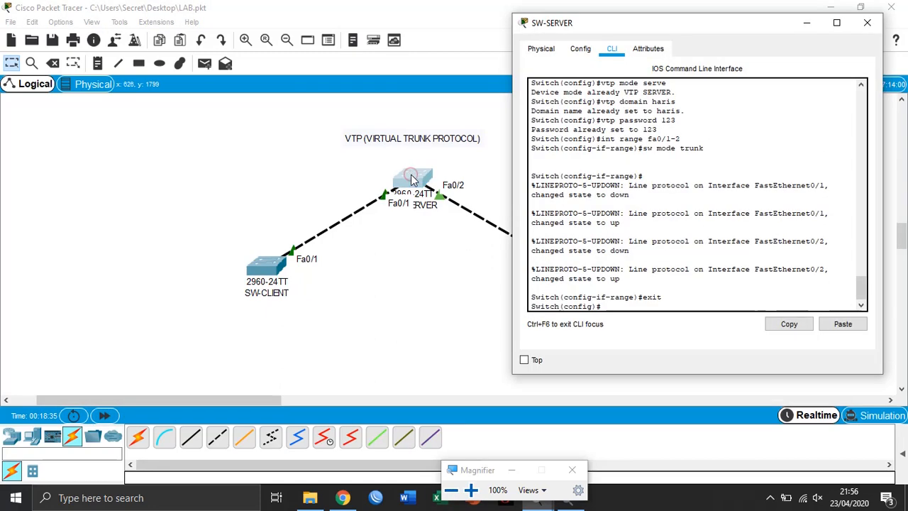
pyautogui.moveTo(622, 30); pyautogui.dragTo(664, 32)
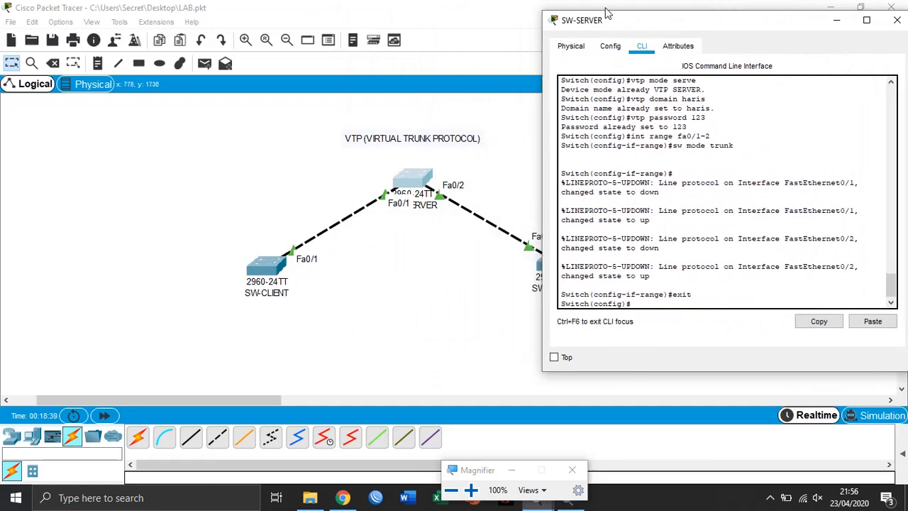
pyautogui.moveTo(590, 26); pyautogui.dragTo(298, 27)
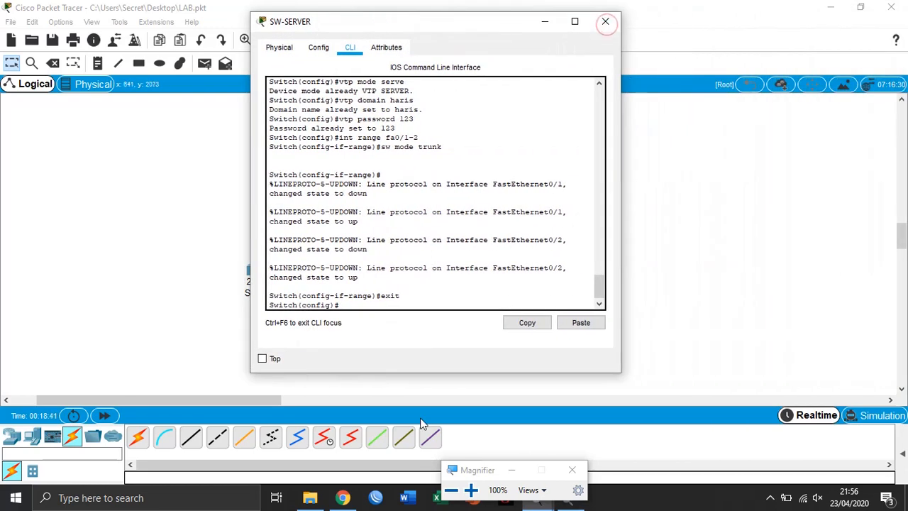
pyautogui.click(470, 489)
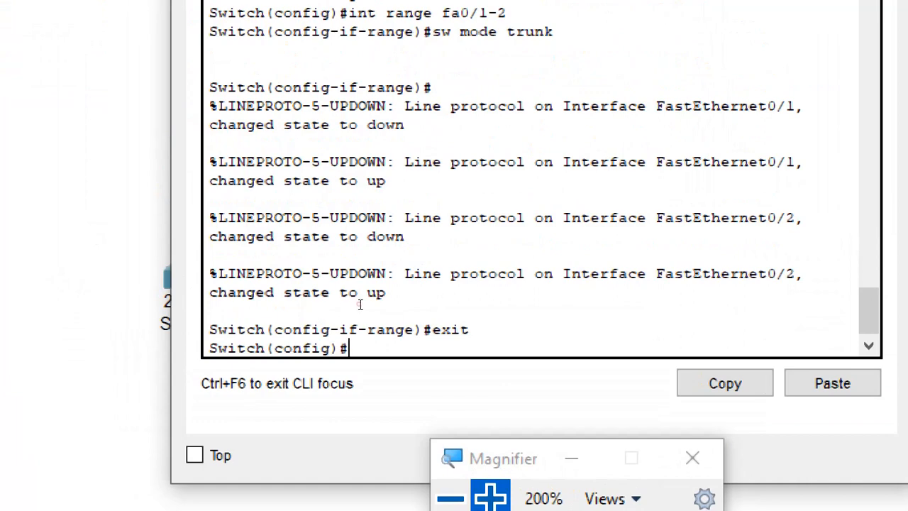
pyautogui.write('vlan 10')
pyautogui.press('Return')
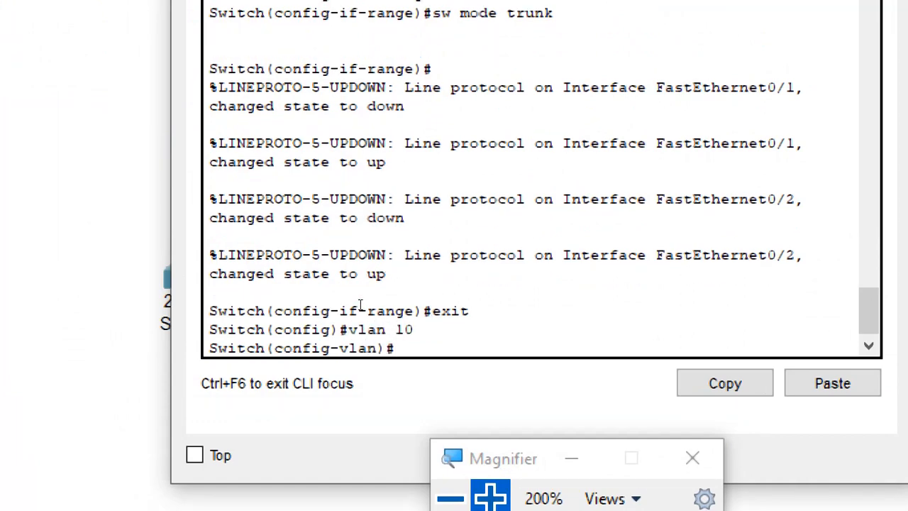
pyautogui.write('name vlan10')
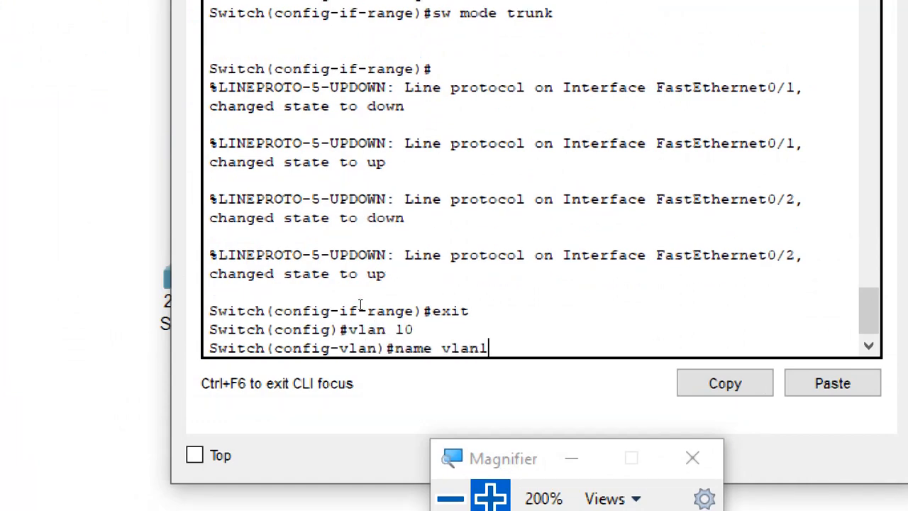
pyautogui.press('Return')
pyautogui.write('exit')
pyautogui.press('Return')
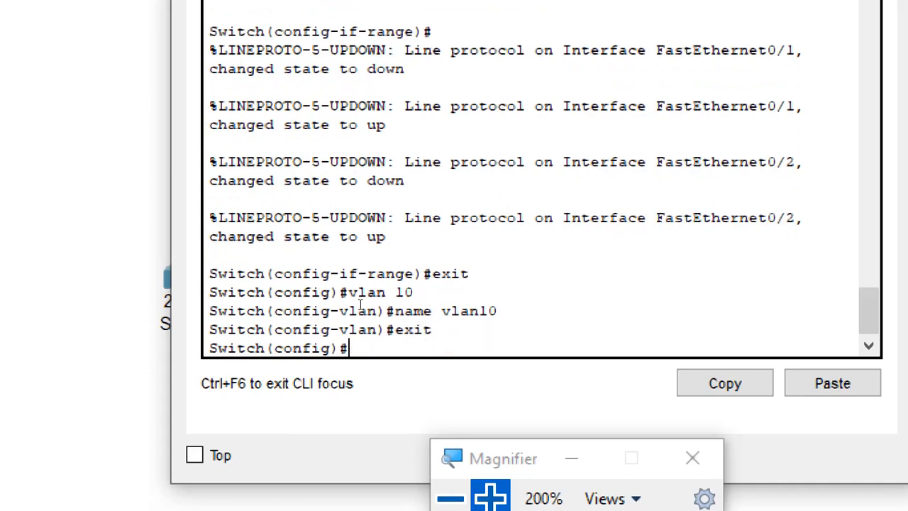
# Create VLAN 20 named vlan20 on SW-SERVER with vlan 20 and name vlan20, exit, and close the window
pyautogui.write('vlan 20')
pyautogui.press('Return')
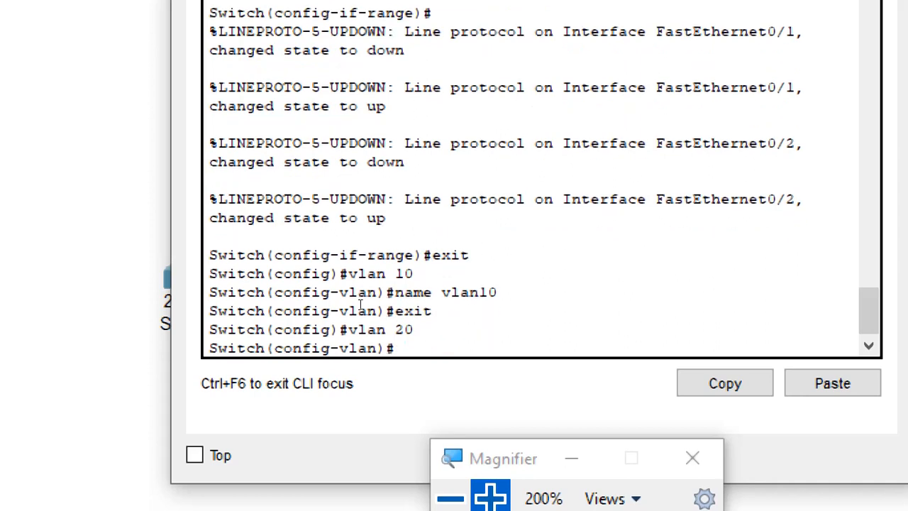
pyautogui.write('name vlan20')
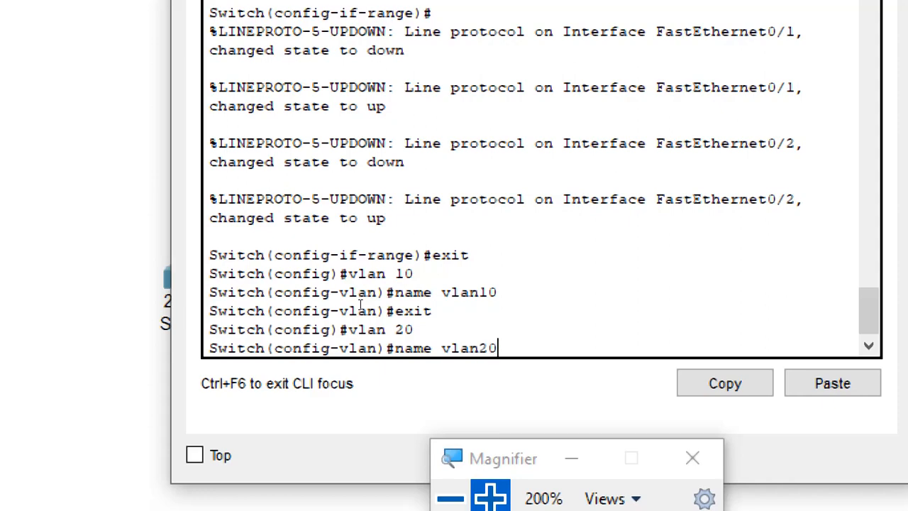
pyautogui.press('Return')
pyautogui.write('exit')
pyautogui.press('Return')
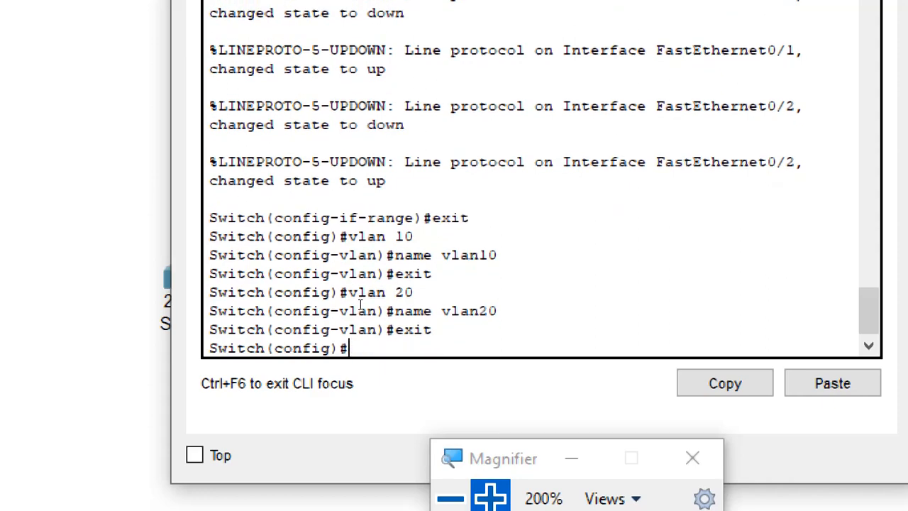
pyautogui.press('super+minus')
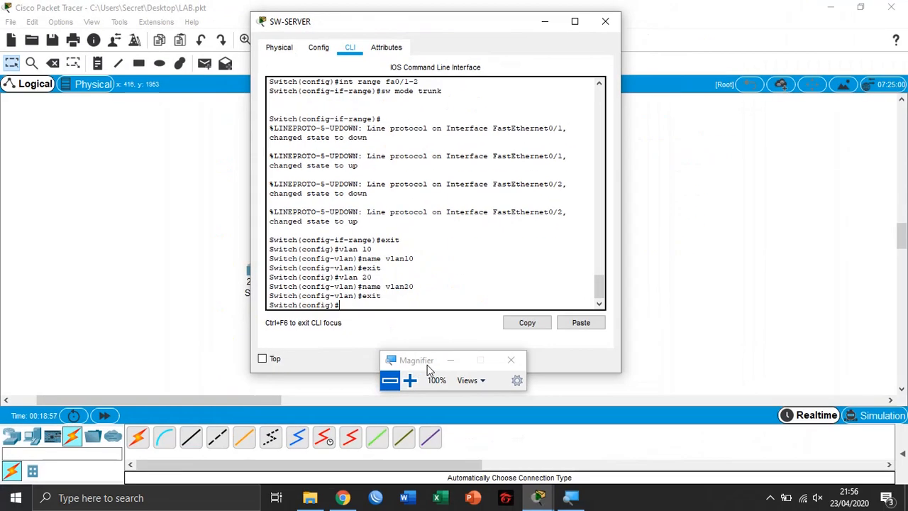
pyautogui.click(539, 21)
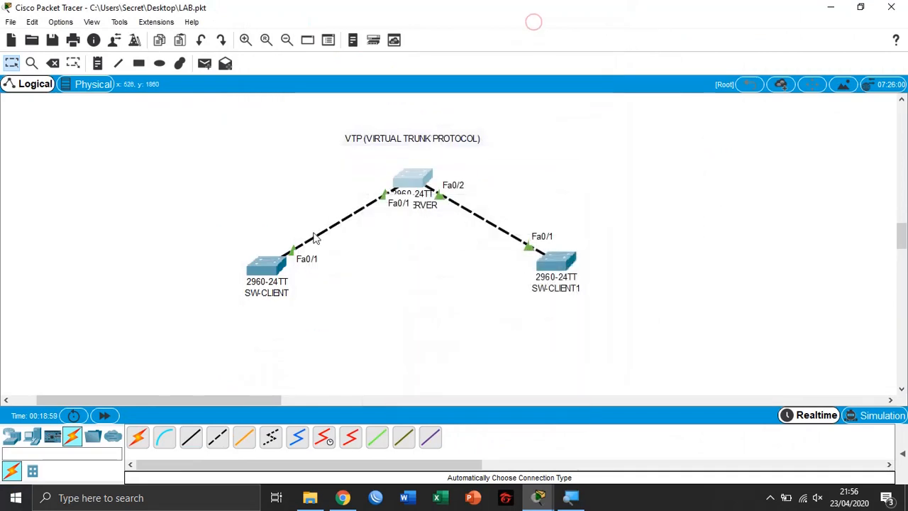
# Reopen SW-SERVER's CLI and list its VLANs with do show vlan, highlighting the vlan10 and vlan20 entries
pyautogui.click(411, 186)
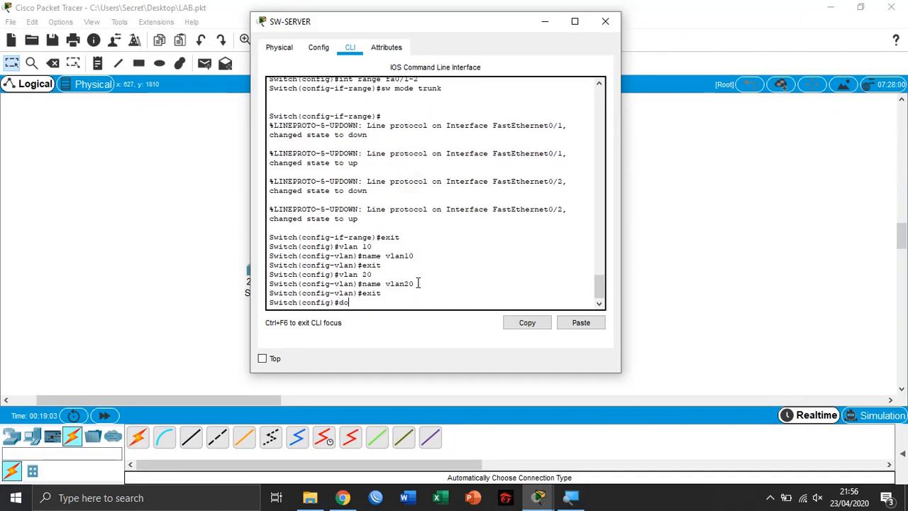
pyautogui.write('do dhow vl')
pyautogui.press('Return')
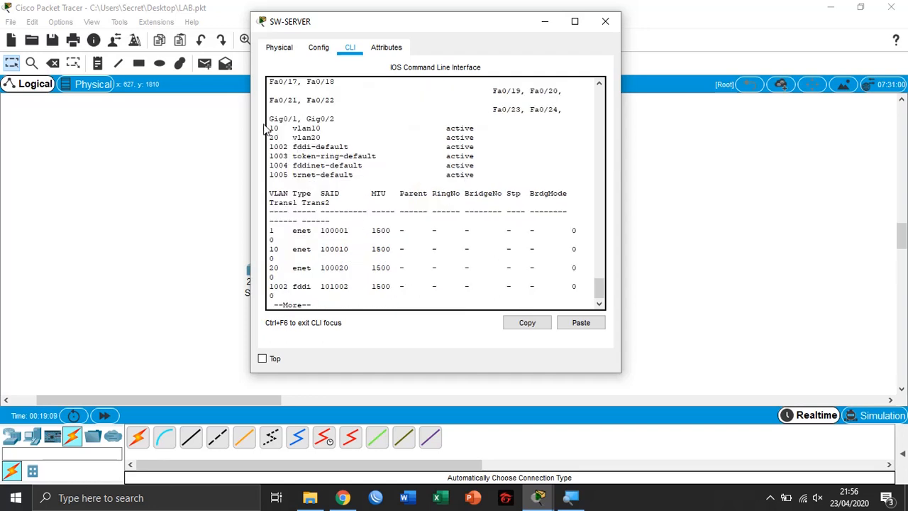
pyautogui.moveTo(269, 129); pyautogui.dragTo(325, 138)
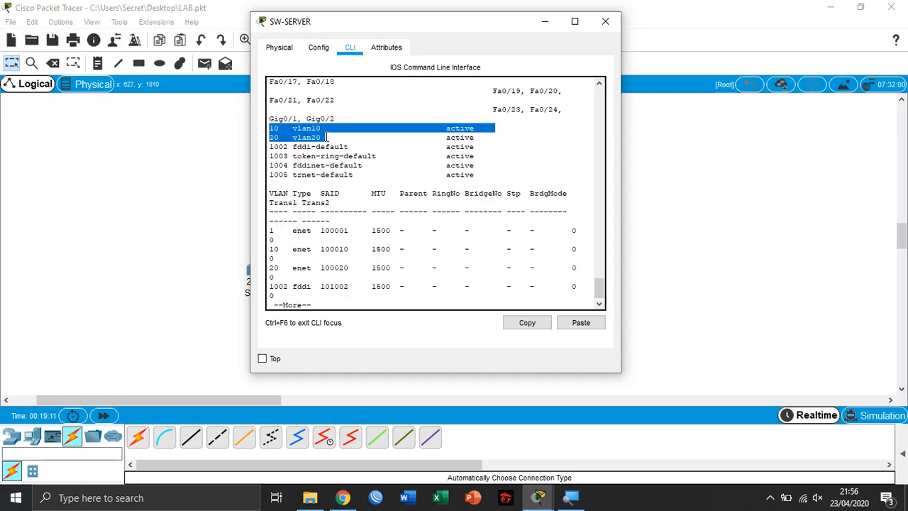
# Open SW-CLIENT's CLI, list its VLANs with do show vlan to check vlan10 and vlan20, and close it
pyautogui.moveTo(546, 22); pyautogui.dragTo(527, 56)
pyautogui.click(263, 265)
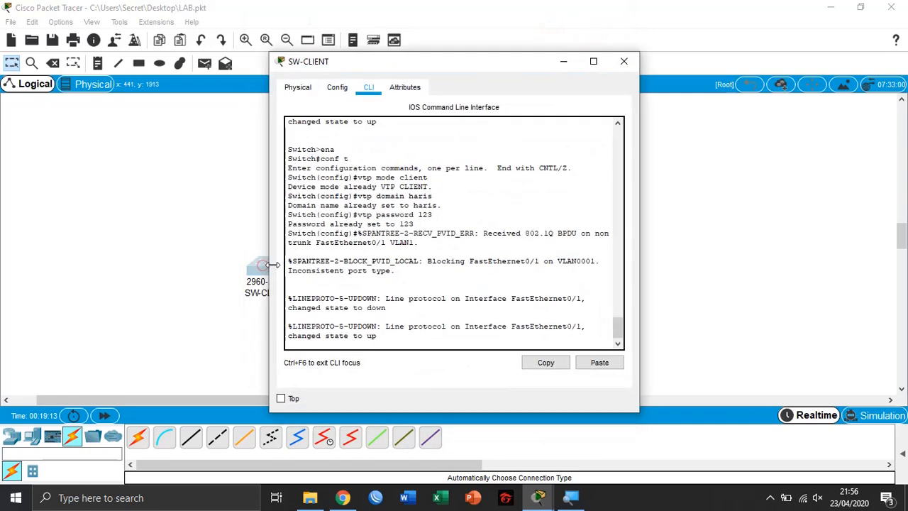
pyautogui.press('Return')
pyautogui.write('do s')
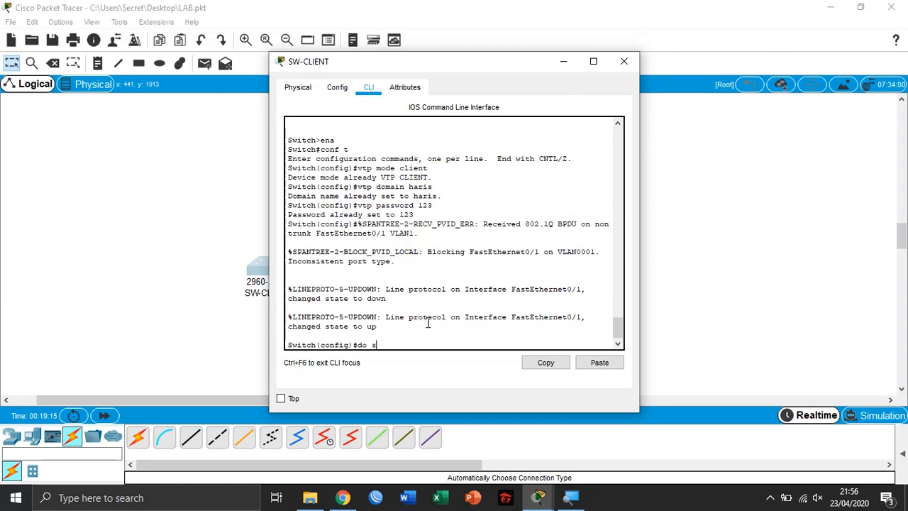
pyautogui.write('how vlan')
pyautogui.press('Return')
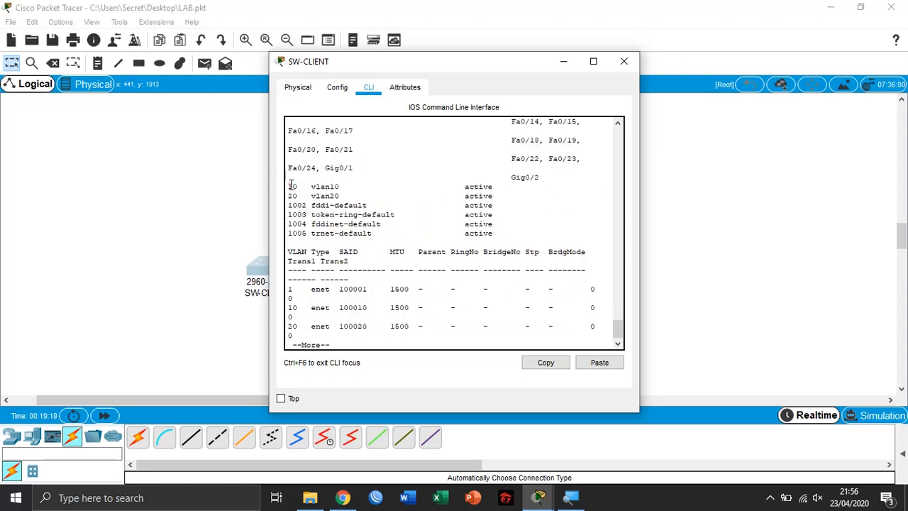
pyautogui.moveTo(290, 185); pyautogui.dragTo(514, 193)
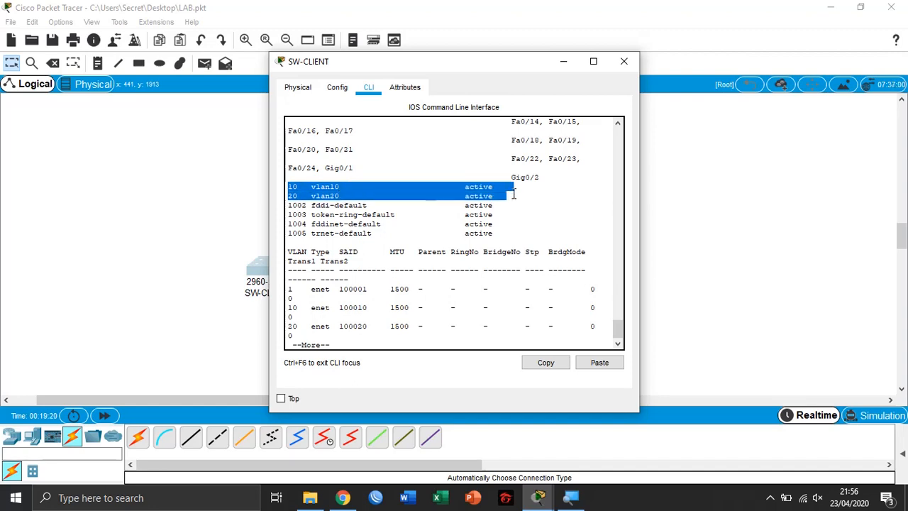
pyautogui.click(565, 61)
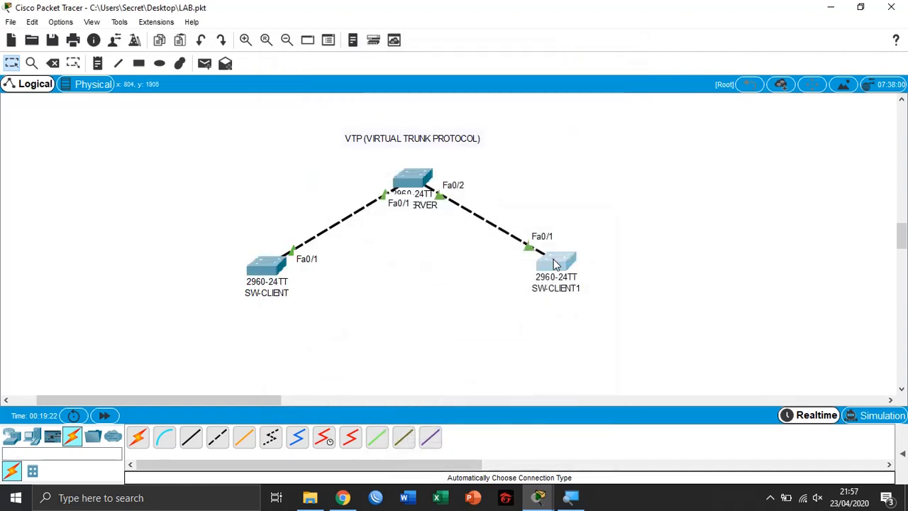
# Open SW-CLIENT1's CLI, list its VLANs with do show vlan to check vlan10 and vlan20, and close it
pyautogui.click(555, 264)
pyautogui.write('do s')
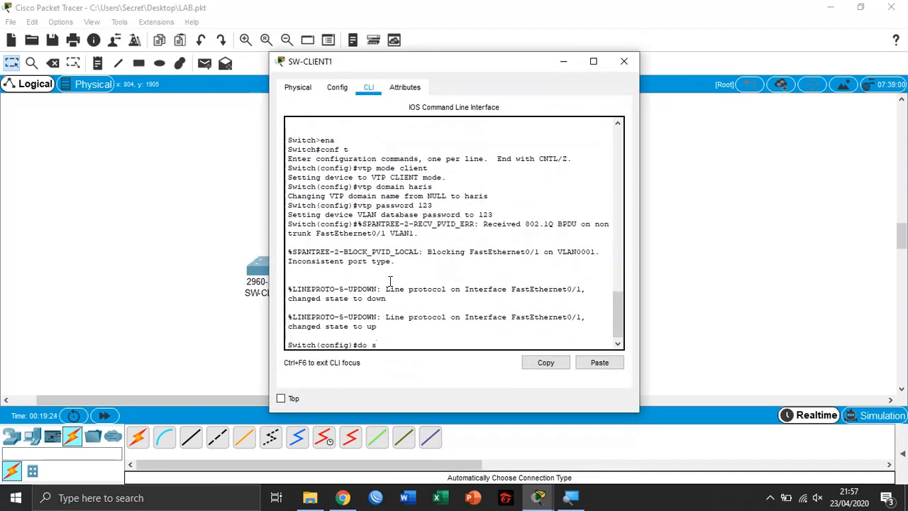
pyautogui.write('howvlan')
pyautogui.press('Return')
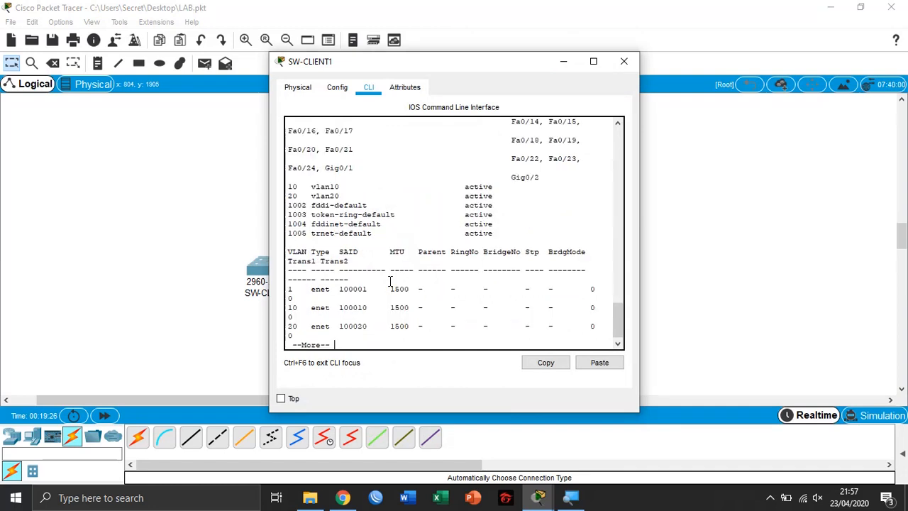
pyautogui.moveTo(288, 184); pyautogui.dragTo(350, 194)
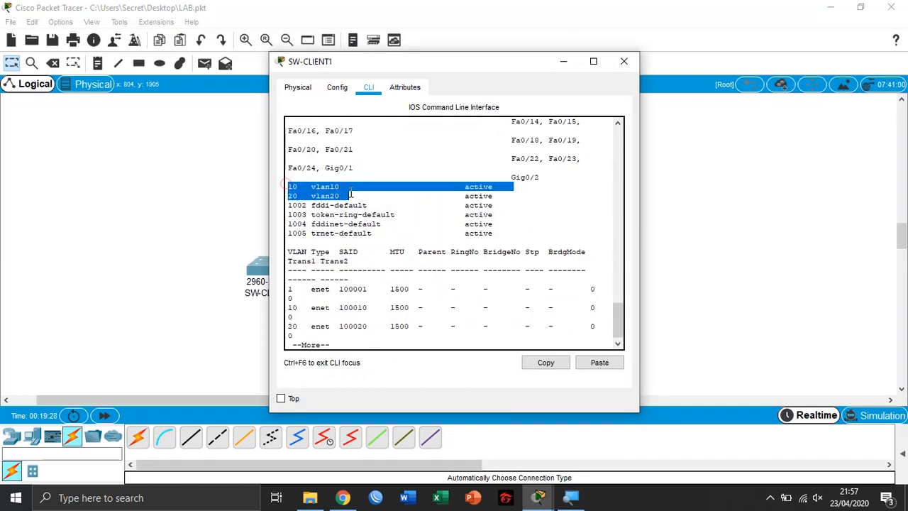
pyautogui.click(566, 65)
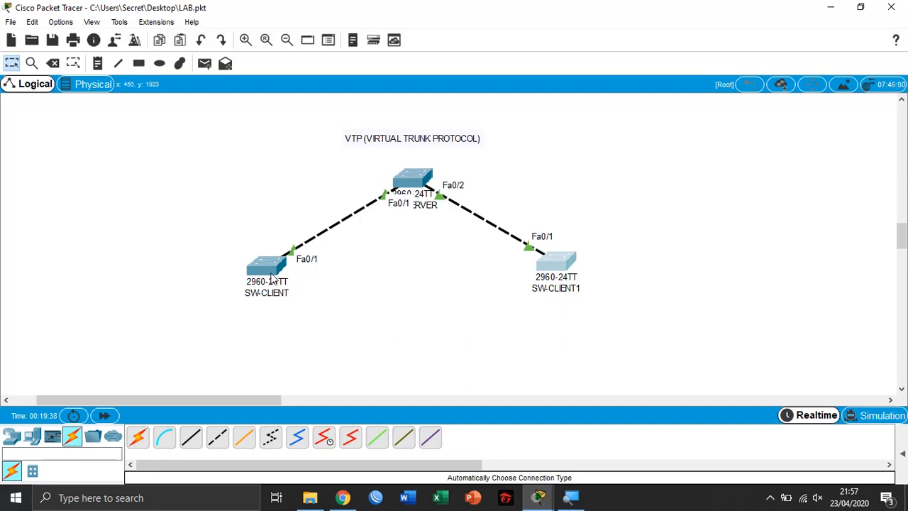
pyautogui.moveTo(272, 281)
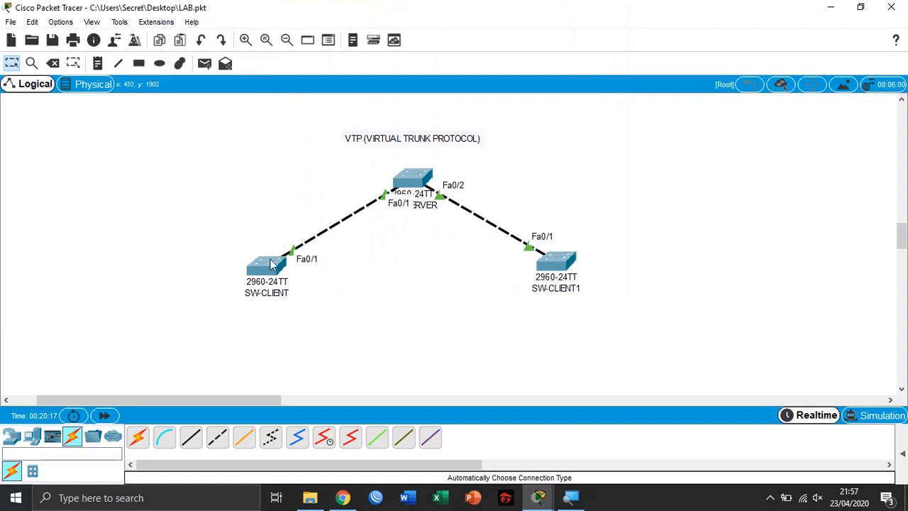
pyautogui.click(387, 296)
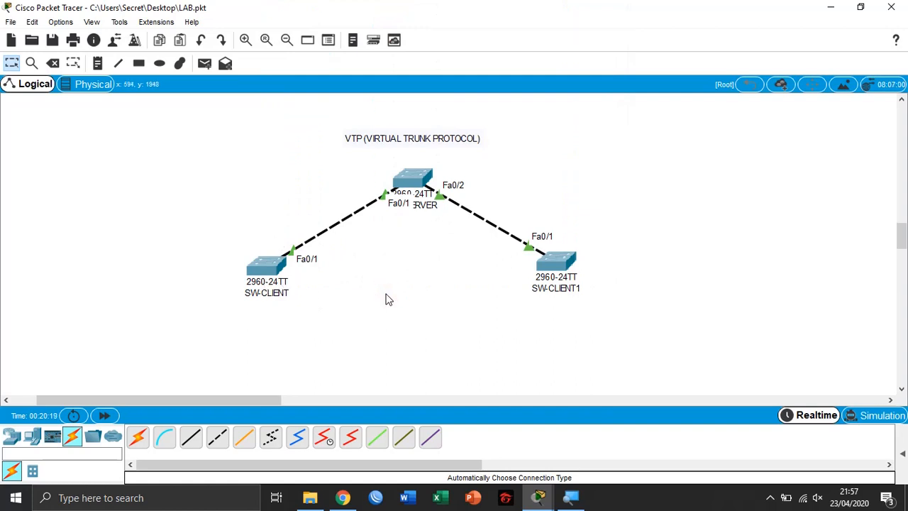